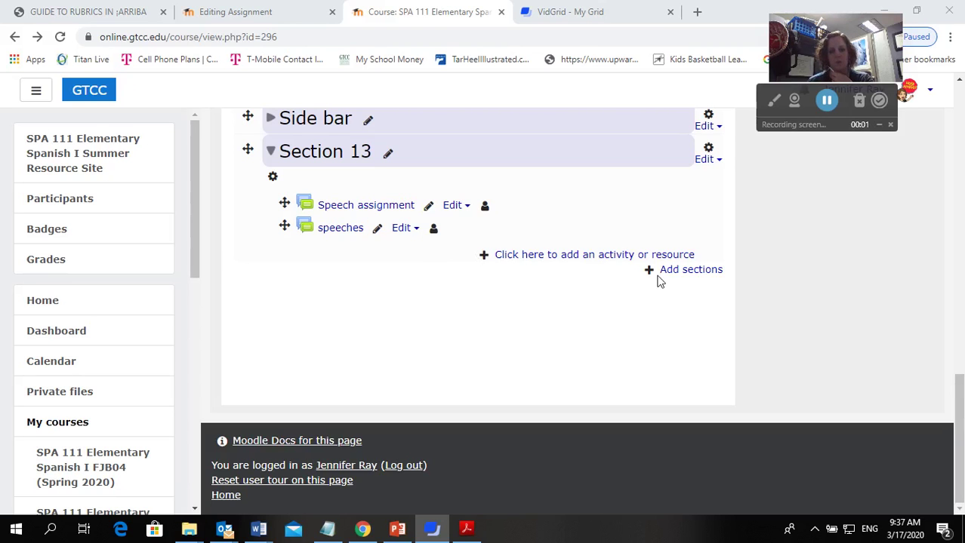
Step: Choose Assignment from the activity chooser for Section 13 and add it
left_click(508, 259)
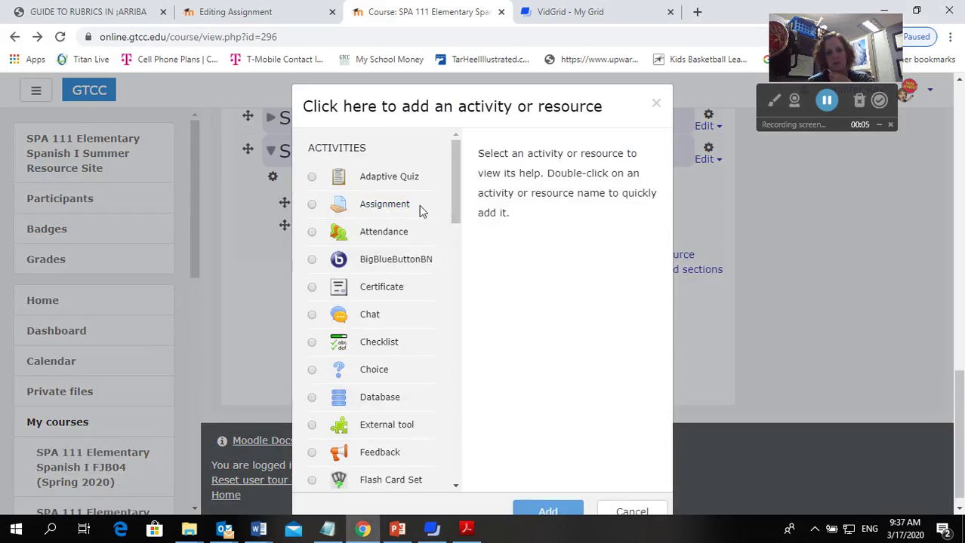
left_click(312, 205)
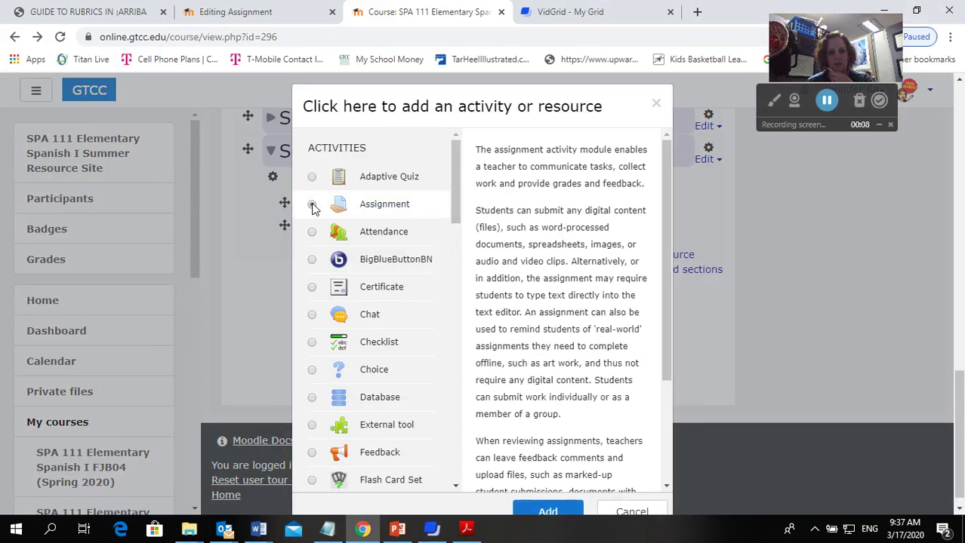
left_click(568, 514)
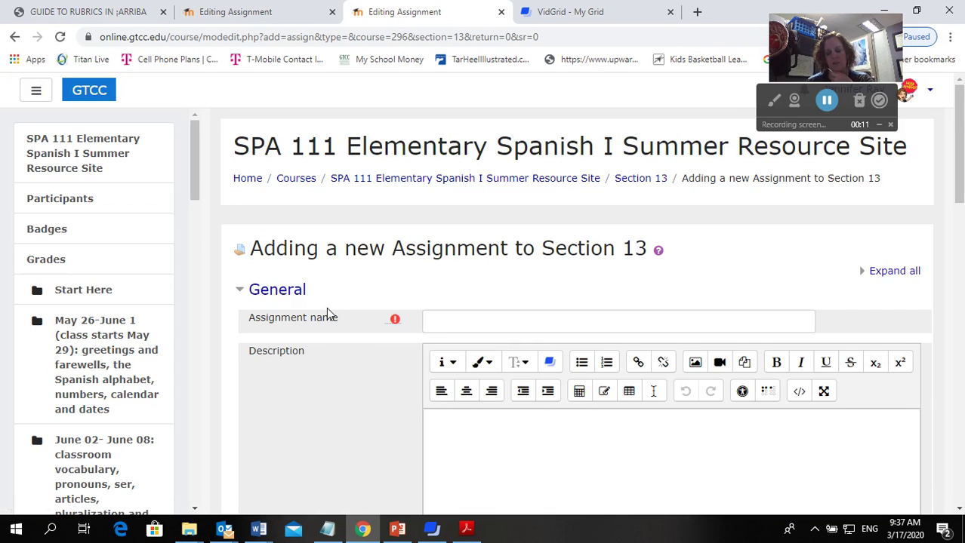
Step: Name the assignment 'rubric explanation' and paste the same text as its description
left_click(469, 320)
type("rubric explan")
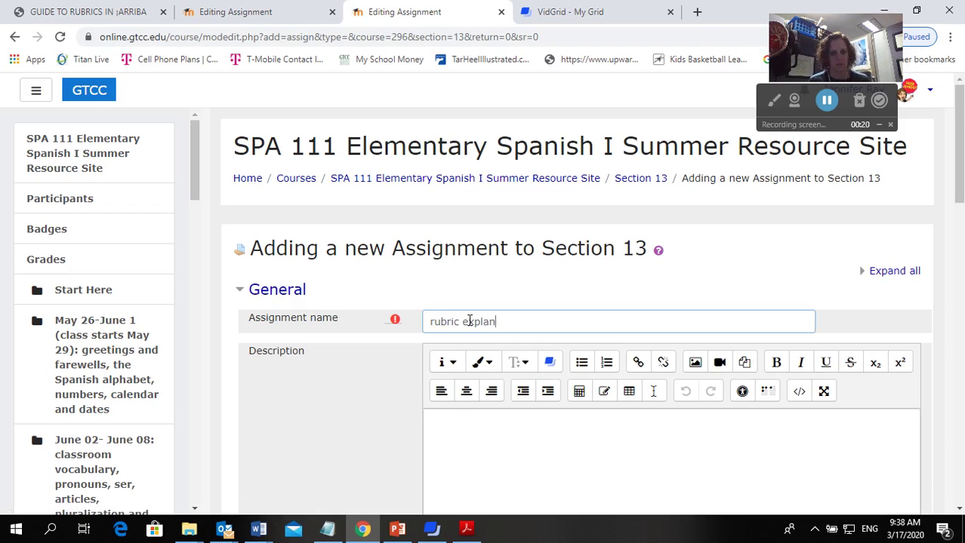
type("ation for Shell")
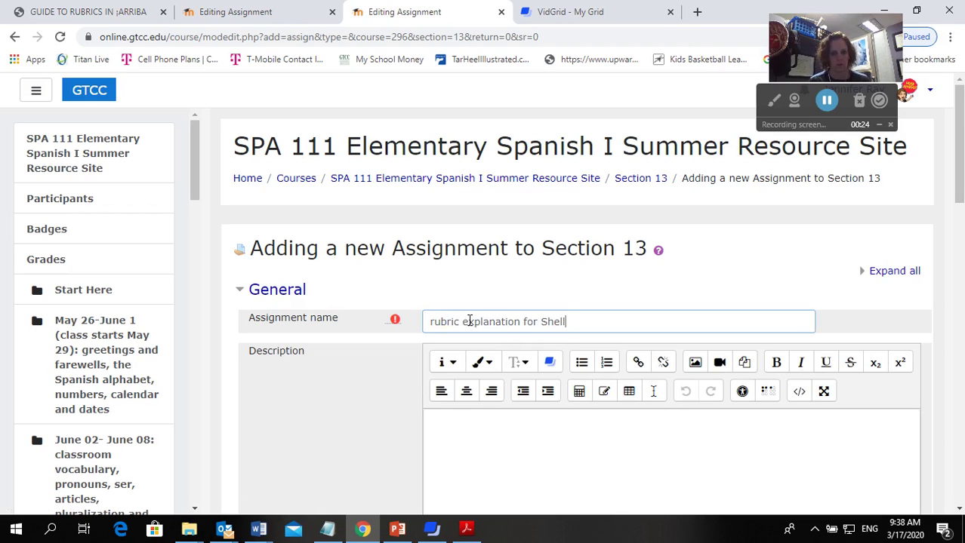
key("BackSpace")
key("BackSpace")
key("BackSpace")
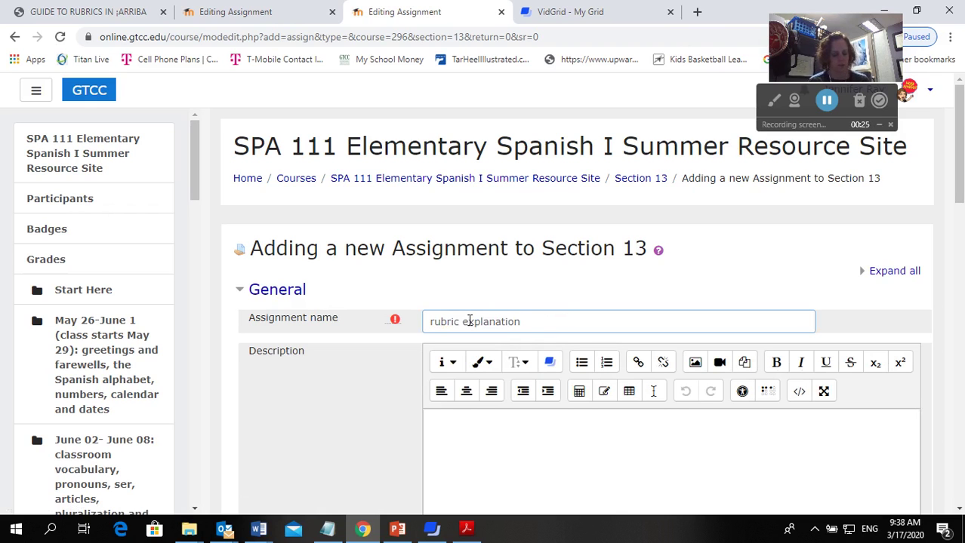
triple_click(468, 321)
key("ctrl+c")
left_click(517, 449)
key("ctrl+v")
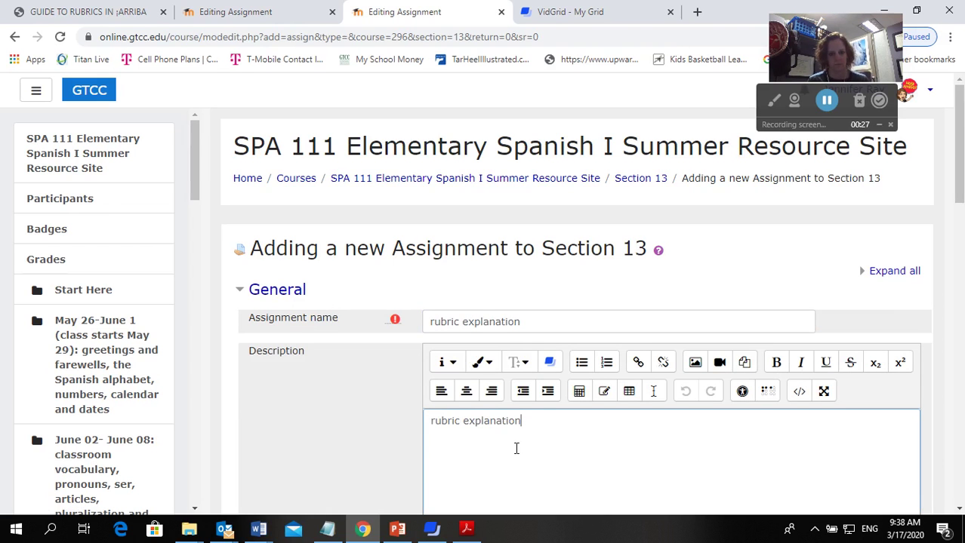
Step: Review the availability dates (24 March due, 31 March reminder), comparing with the SPA 211 assignment
scroll(516, 448, "down", 3)
scroll(514, 449, "down", 3)
scroll(462, 370, "down", 3)
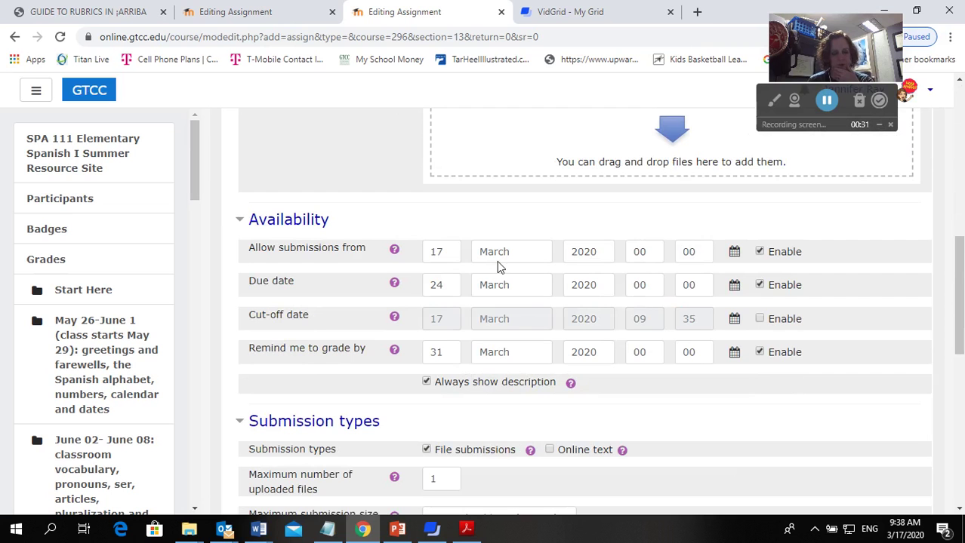
scroll(478, 345, "down", 2)
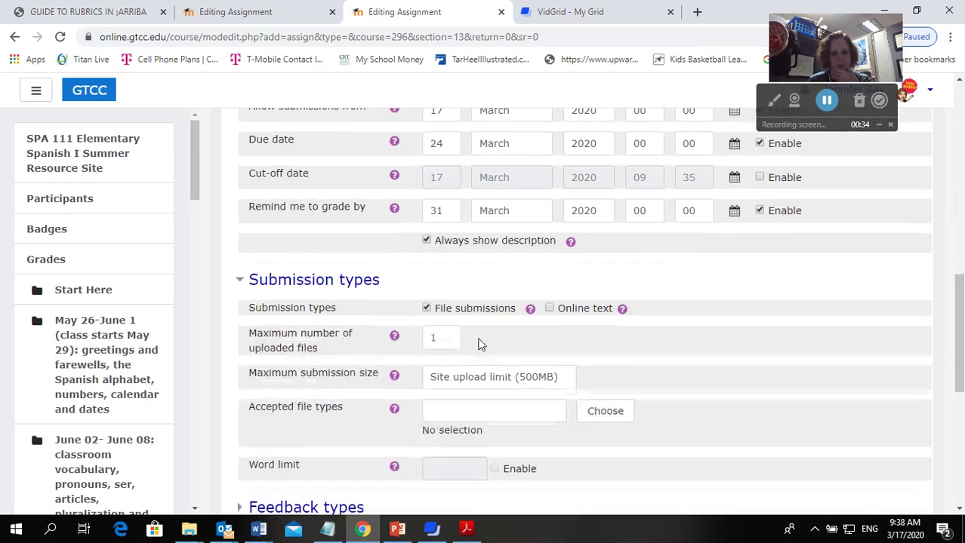
scroll(478, 345, "up", 1)
scroll(477, 345, "up", 4)
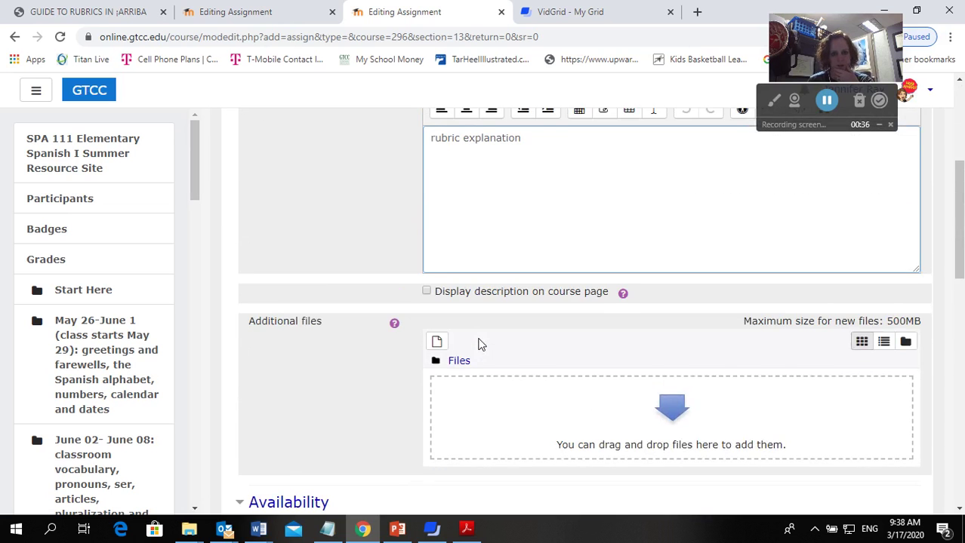
scroll(478, 345, "down", 3)
scroll(478, 345, "down", 3)
scroll(478, 345, "down", 3)
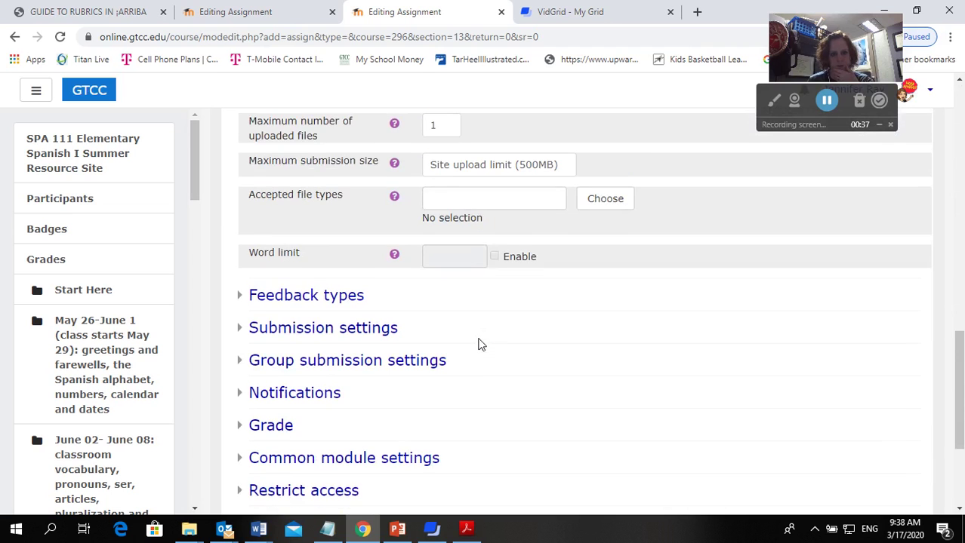
scroll(478, 344, "up", 4)
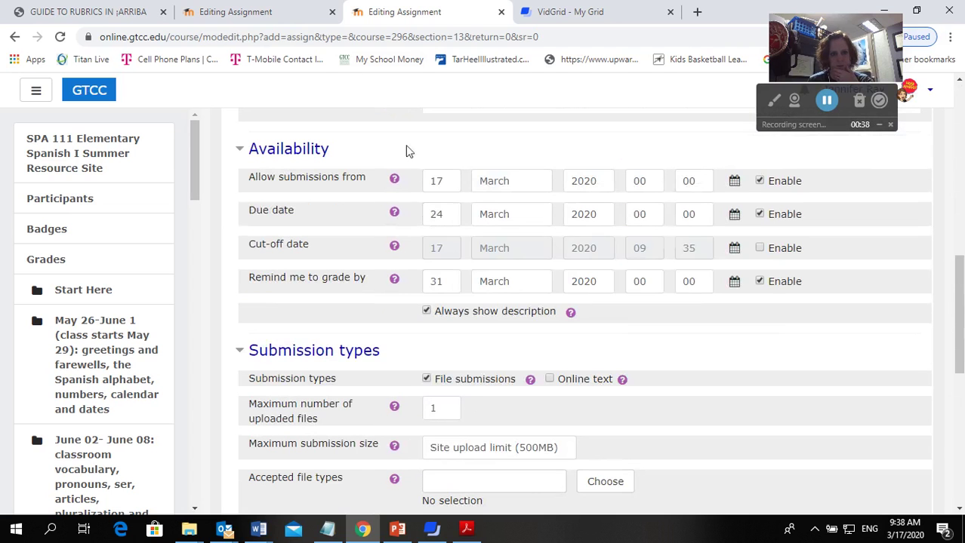
left_click(231, 12)
left_click(390, 13)
scroll(446, 164, "down", 1)
scroll(446, 165, "down", 1)
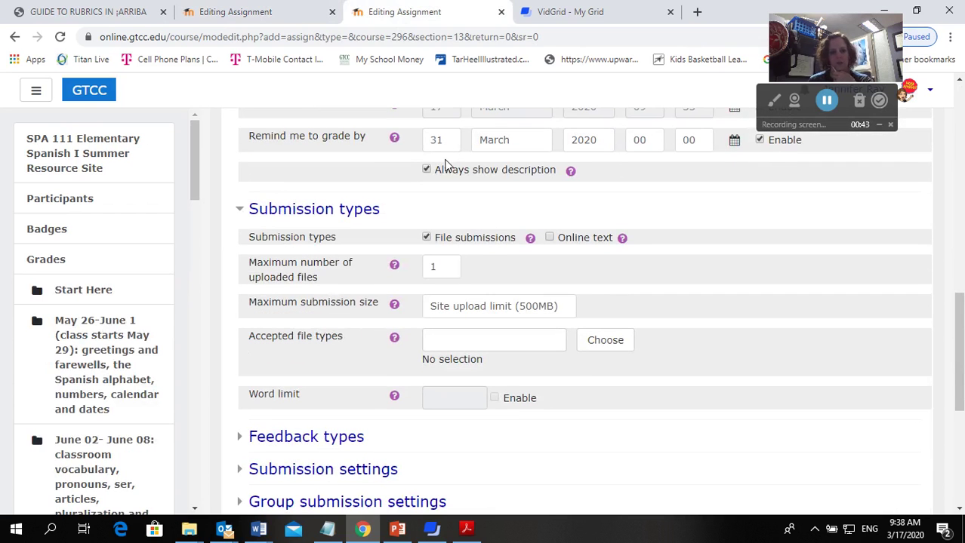
Step: Enable Online text under Submission types alongside file submissions
left_click(240, 212)
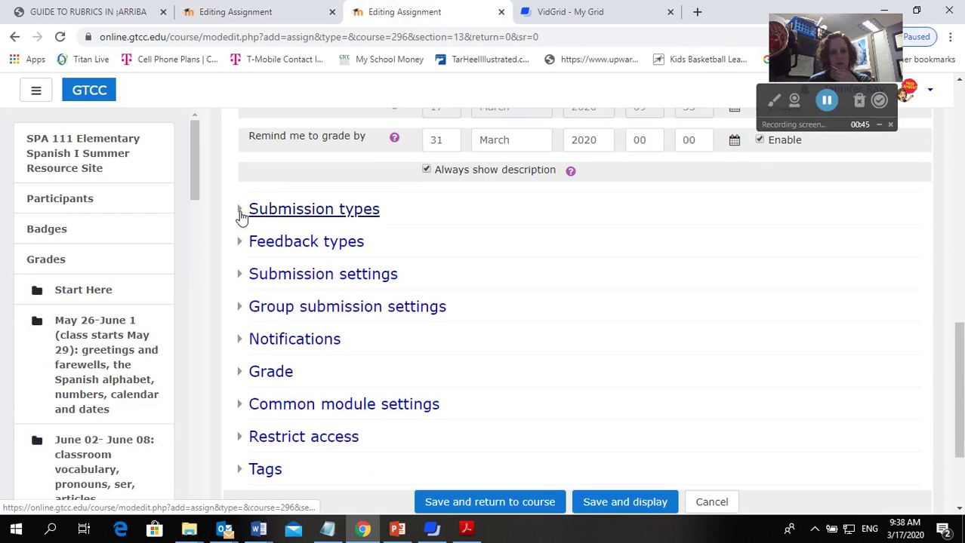
left_click(240, 213)
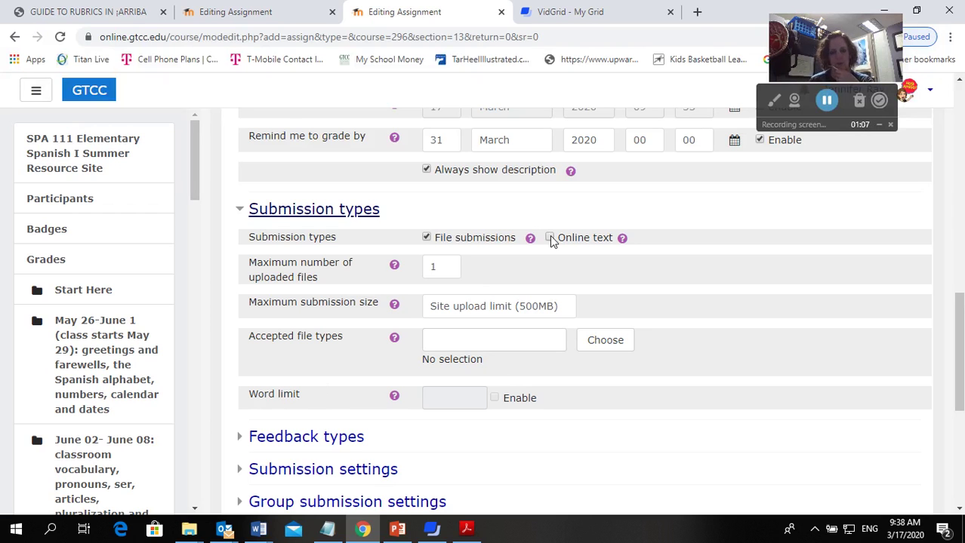
left_click(550, 238)
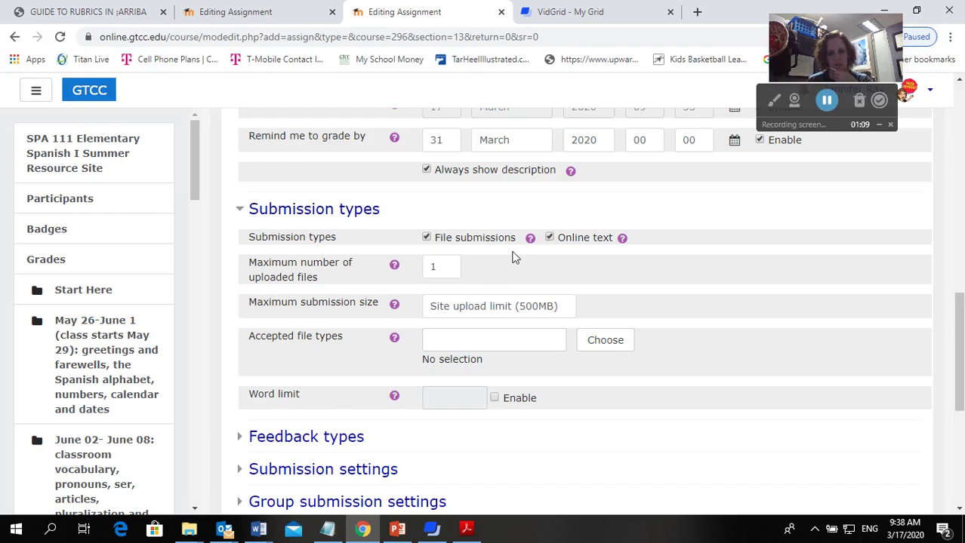
scroll(511, 256, "down", 2)
scroll(286, 355, "down", 1)
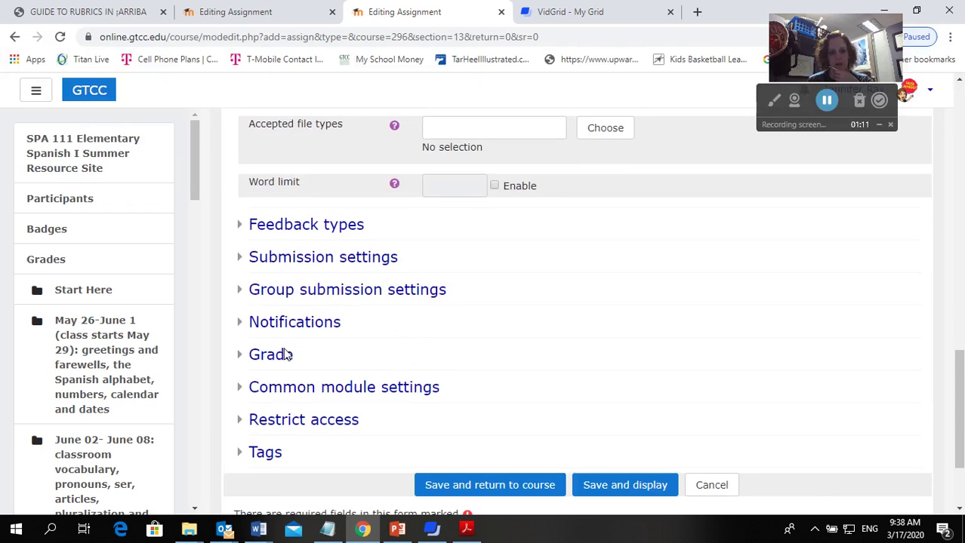
Step: Set grading method to Rubric, grade category to orals/quizzes, and passing grade to 60
left_click(251, 357)
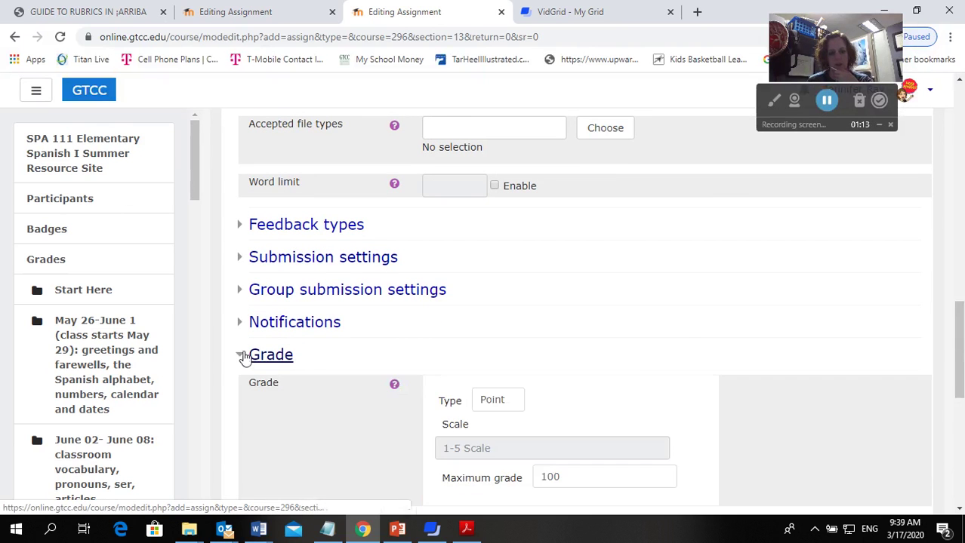
scroll(489, 333, "down", 3)
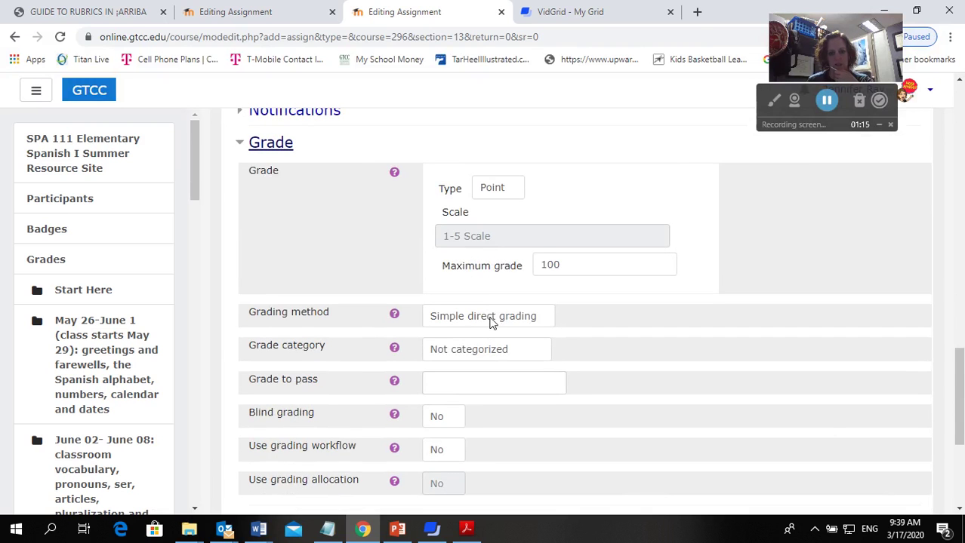
left_click(492, 320)
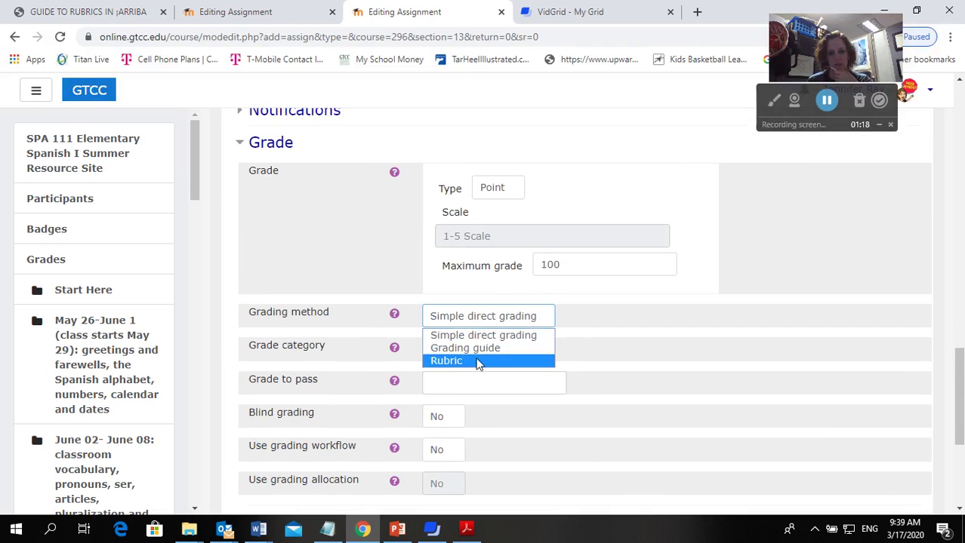
left_click(480, 359)
left_click(480, 352)
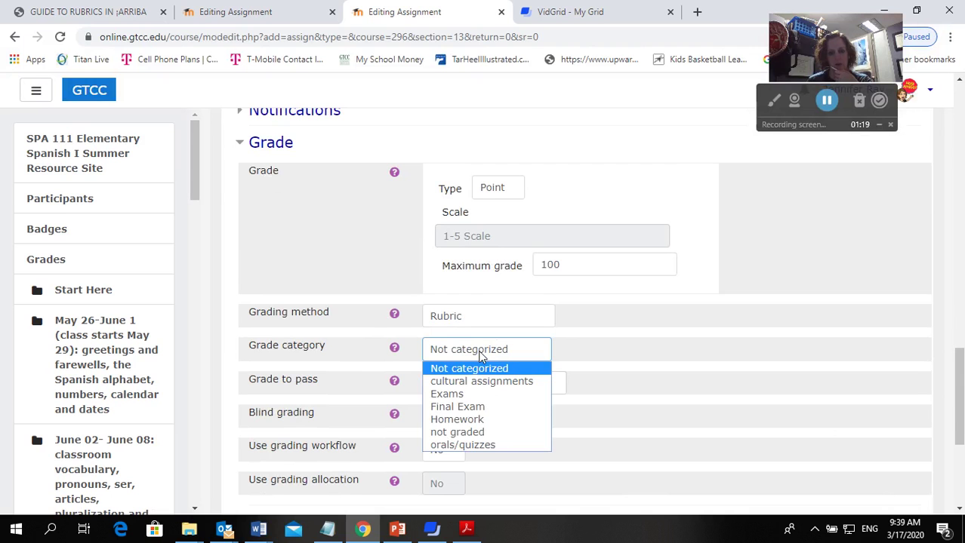
left_click(485, 444)
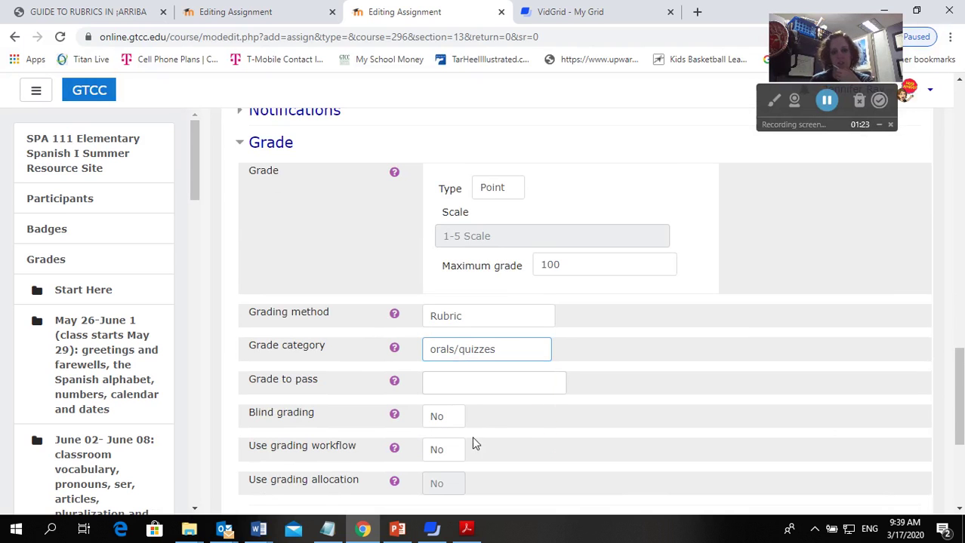
left_click(478, 386)
type("60")
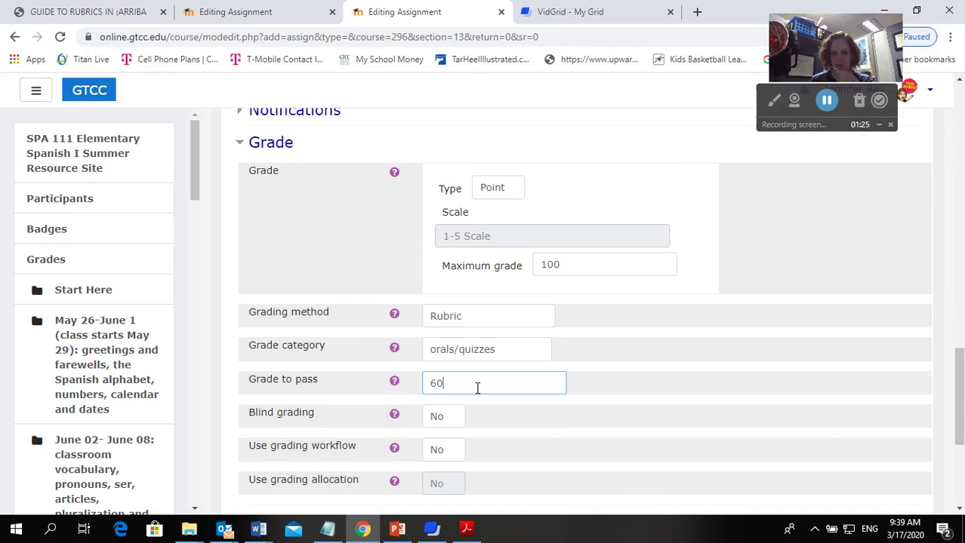
left_click(511, 294)
Step: Compare the grade settings with the SPA 211 assignment, then scroll down to the Save buttons
scroll(511, 287, "up", 1)
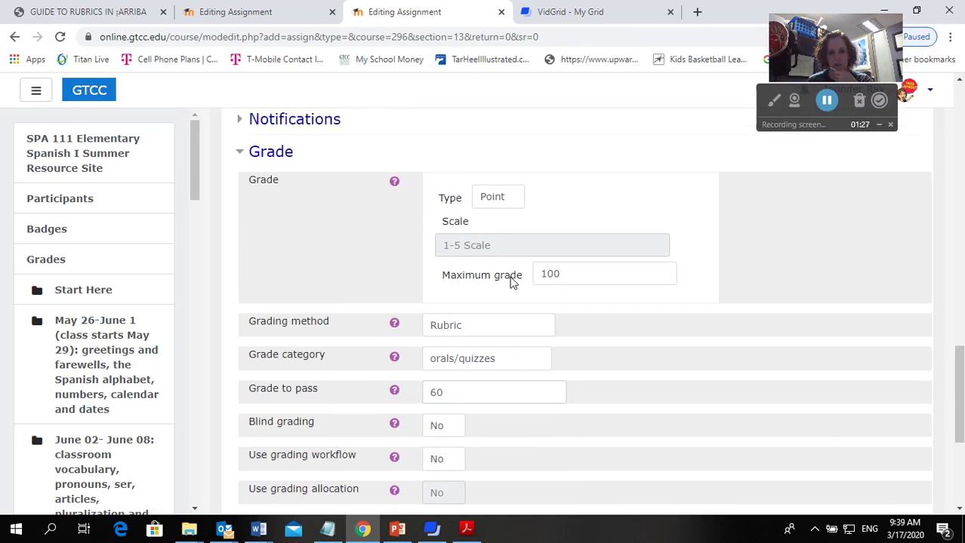
scroll(511, 281, "up", 1)
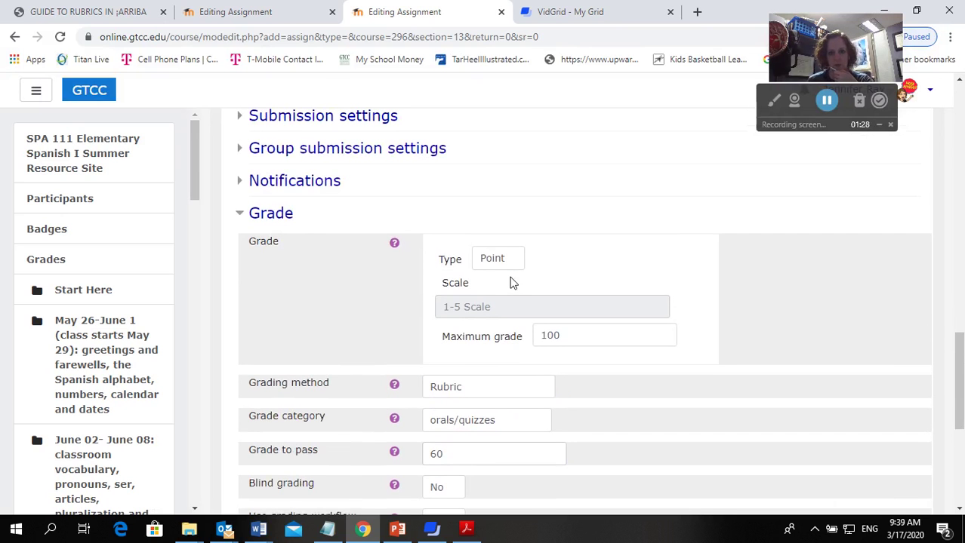
left_click(256, 11)
scroll(327, 290, "down", 5)
scroll(327, 294, "down", 5)
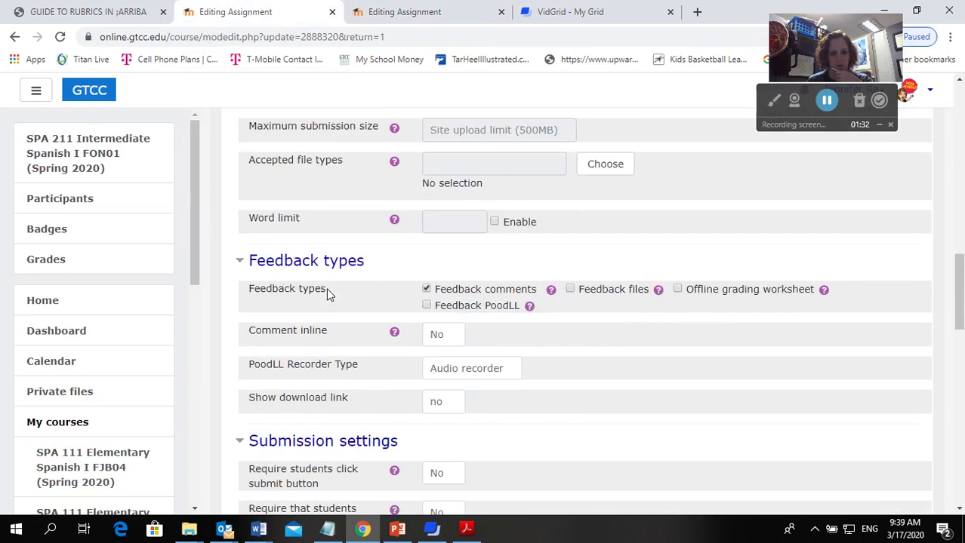
scroll(327, 295, "down", 1)
scroll(327, 295, "down", 2)
scroll(327, 294, "down", 2)
scroll(327, 295, "down", 1)
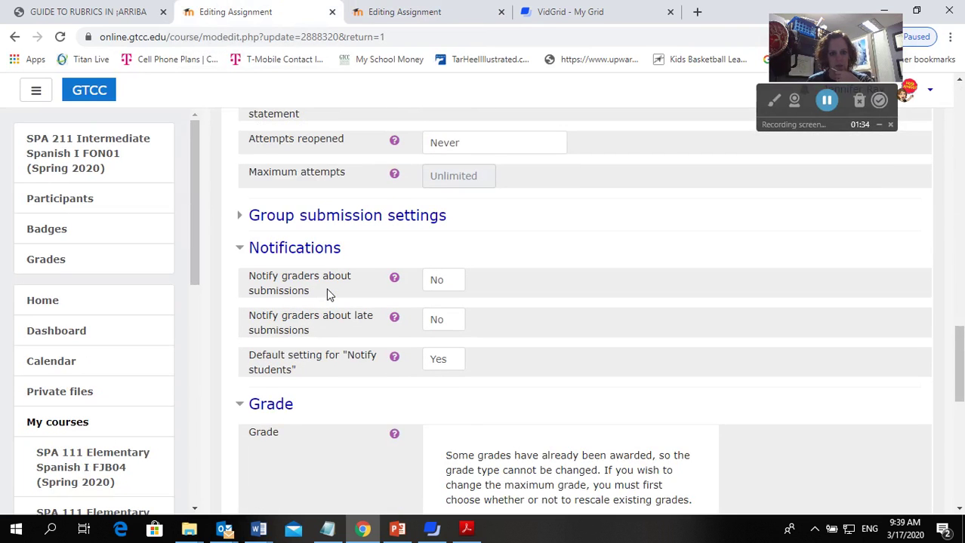
scroll(326, 295, "down", 1)
scroll(327, 295, "down", 2)
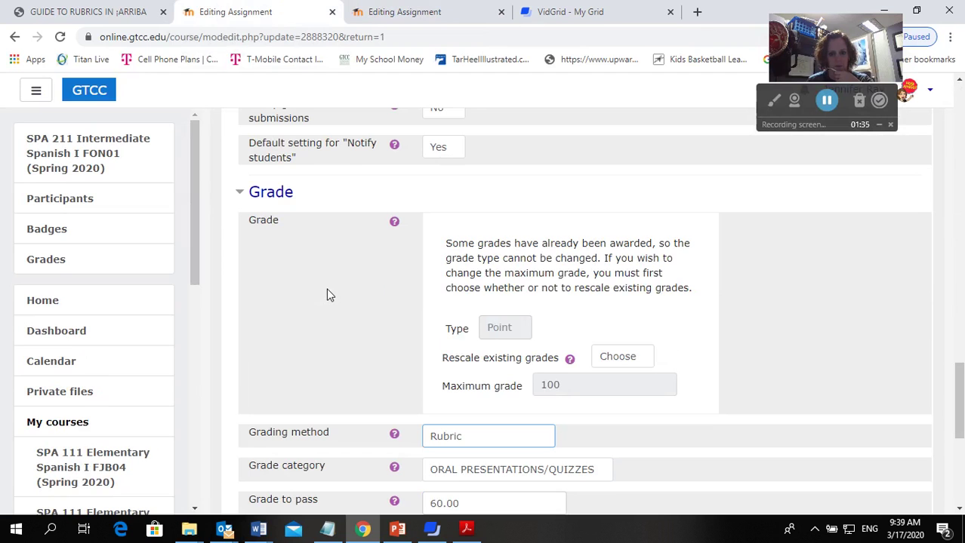
left_click(381, 21)
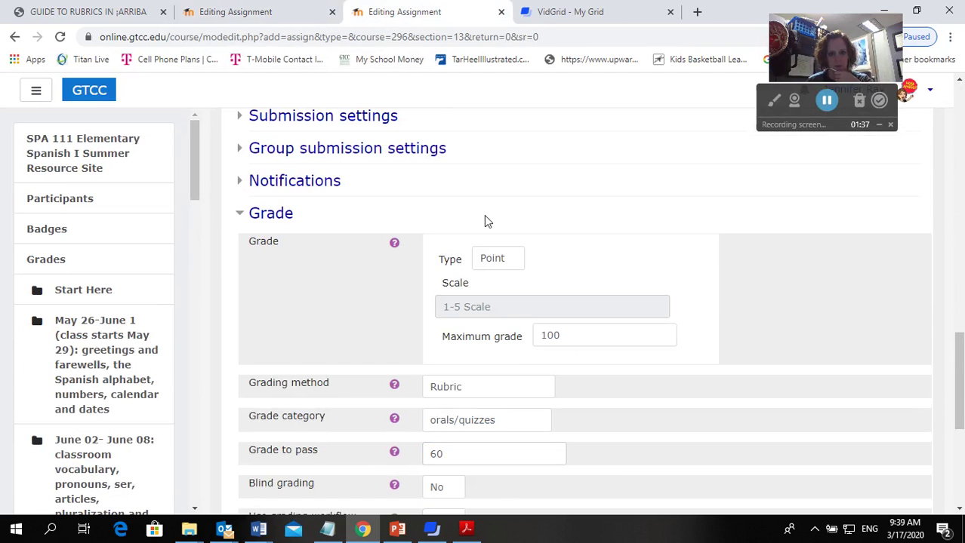
scroll(485, 215, "down", 1)
scroll(485, 215, "down", 2)
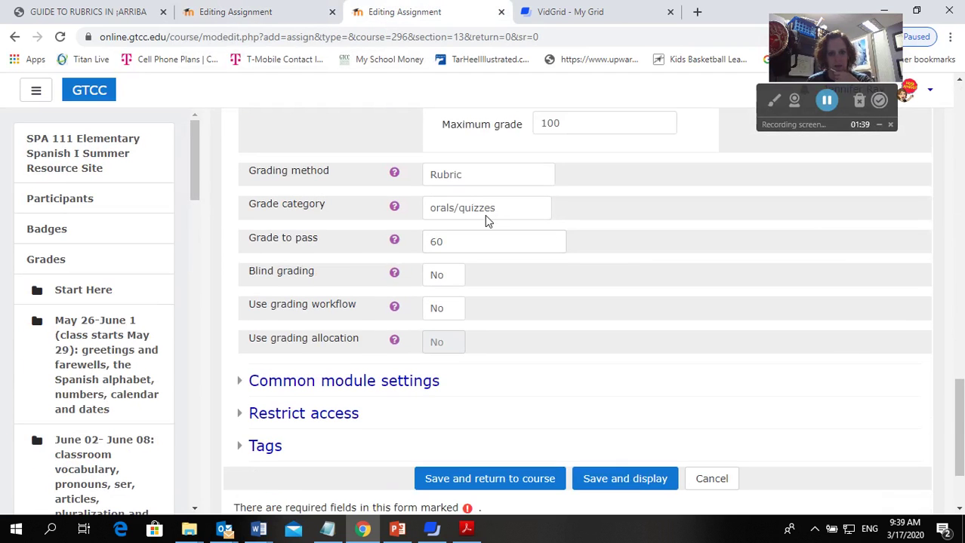
scroll(484, 215, "down", 1)
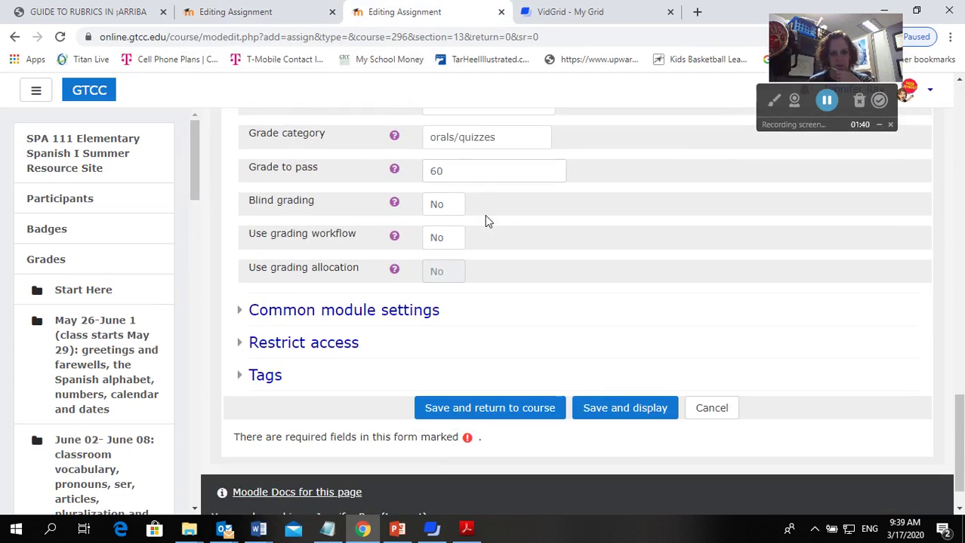
Step: Save and display the assignment, then define a new rubric from scratch
left_click(609, 414)
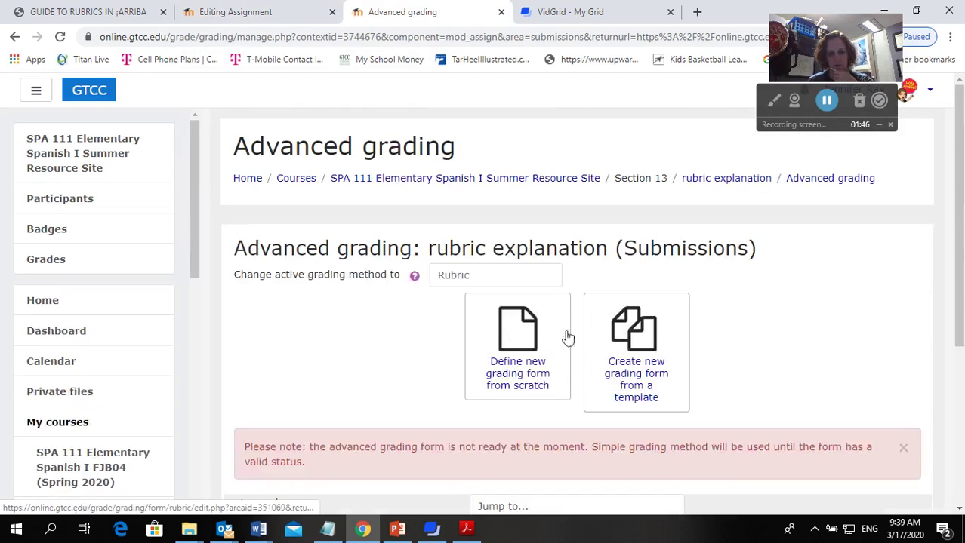
scroll(572, 333, "down", 1)
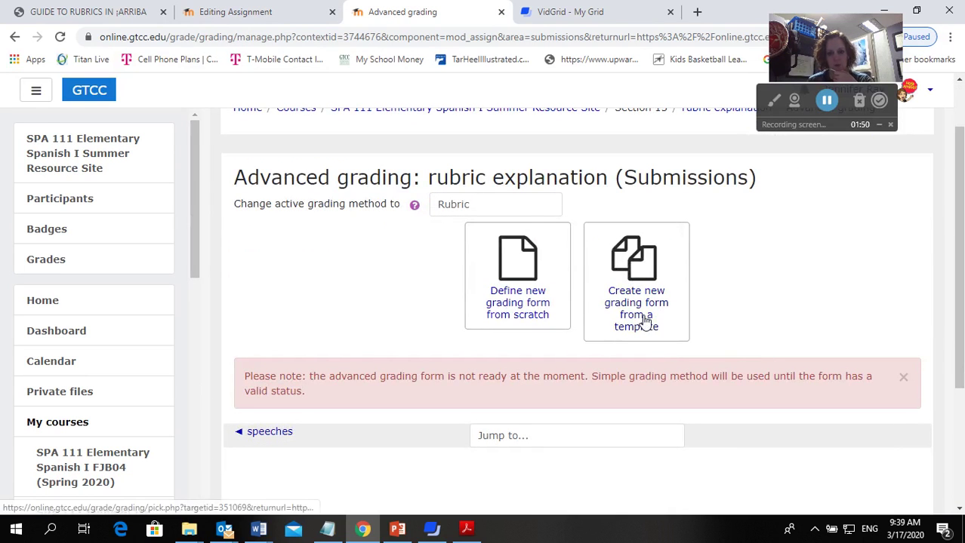
left_click(530, 304)
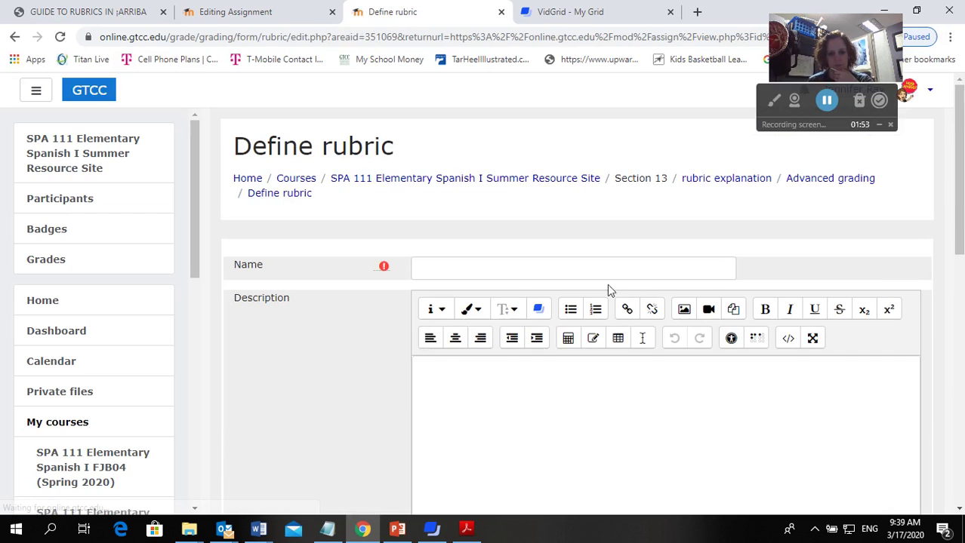
scroll(505, 390, "down", 5)
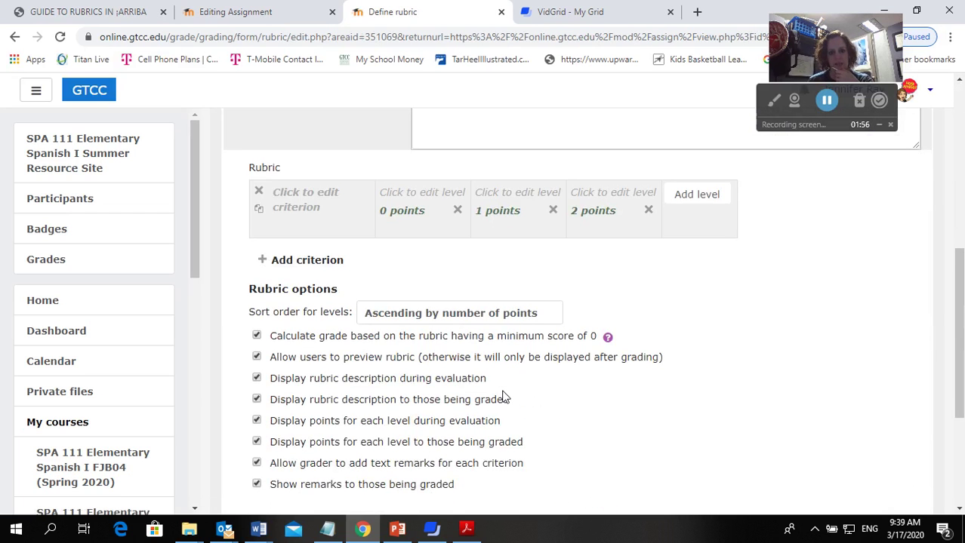
scroll(504, 397, "up", 4)
scroll(504, 398, "down", 2)
scroll(504, 398, "up", 1)
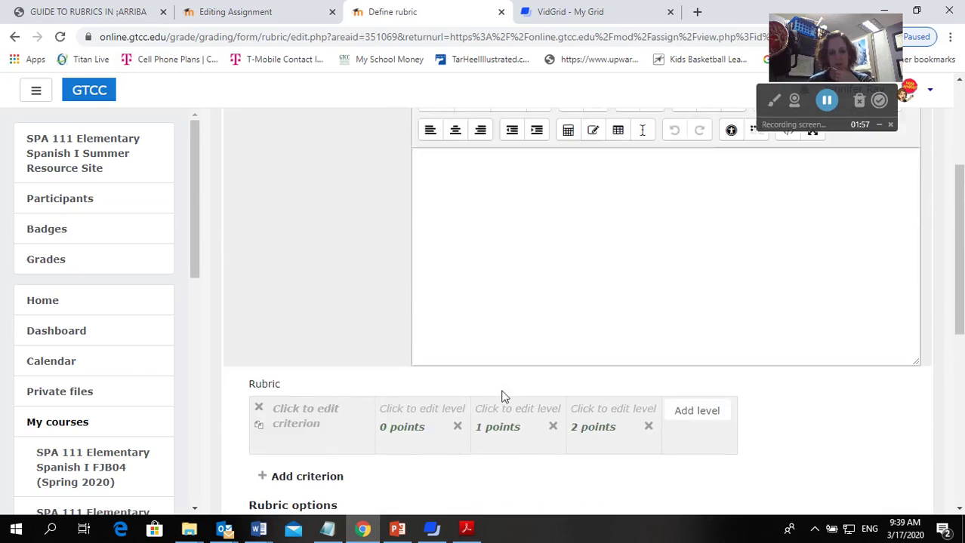
Step: In Acrobat, scroll to the Written Assignment Rubric table and select the word ORGANIZATION
scroll(504, 398, "up", 2)
left_click(466, 528)
scroll(289, 293, "down", 3)
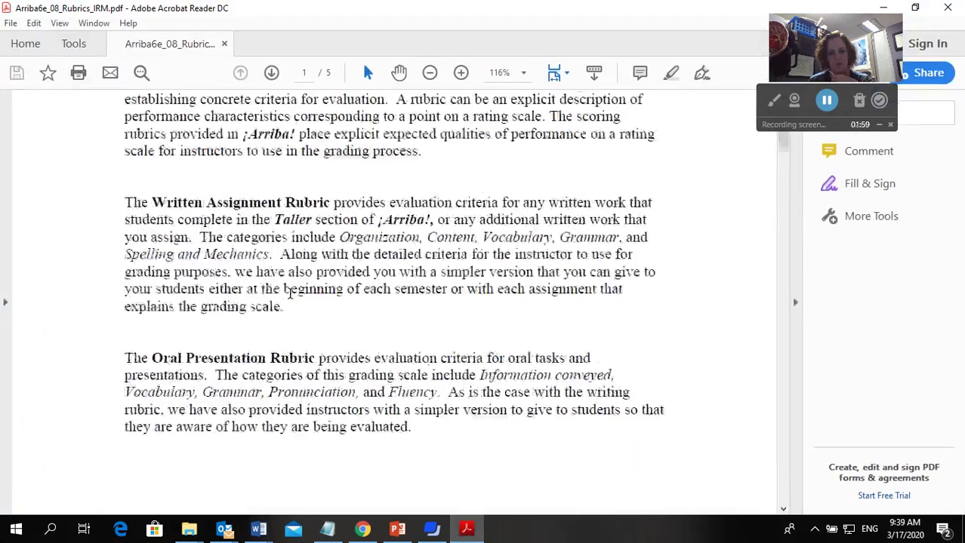
scroll(289, 294, "down", 3)
scroll(289, 298, "down", 3)
scroll(289, 298, "down", 2)
scroll(288, 299, "down", 3)
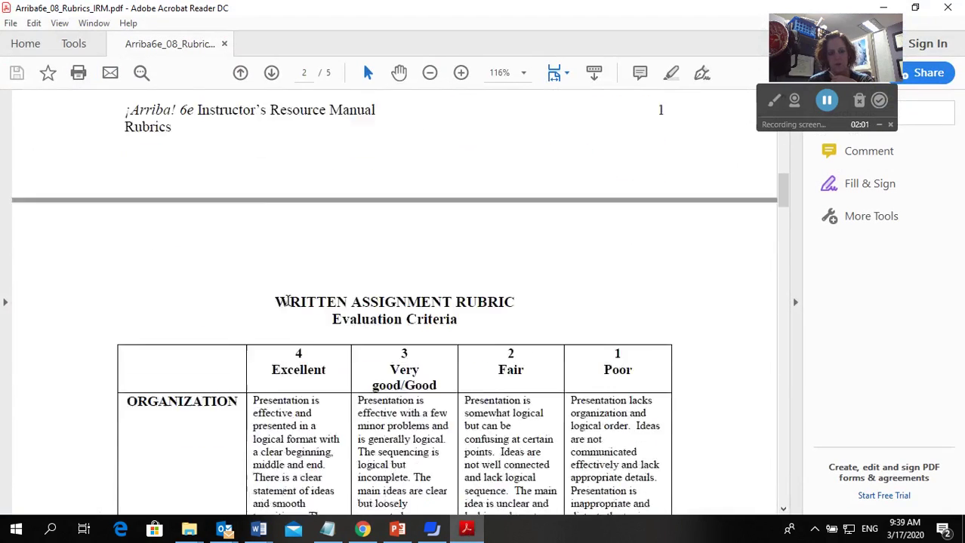
scroll(287, 300, "down", 3)
scroll(288, 300, "down", 1)
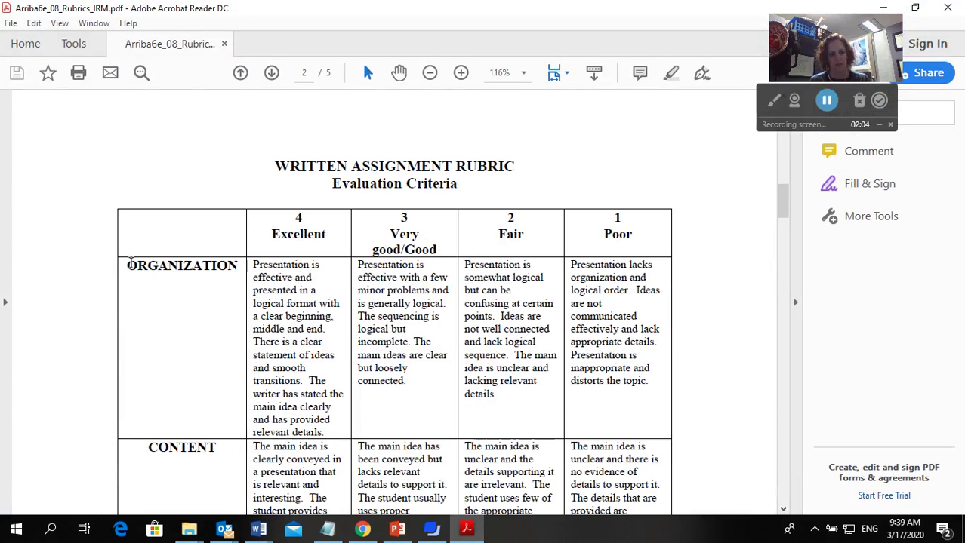
left_click_drag(128, 266, 238, 265)
key("ctrl+c")
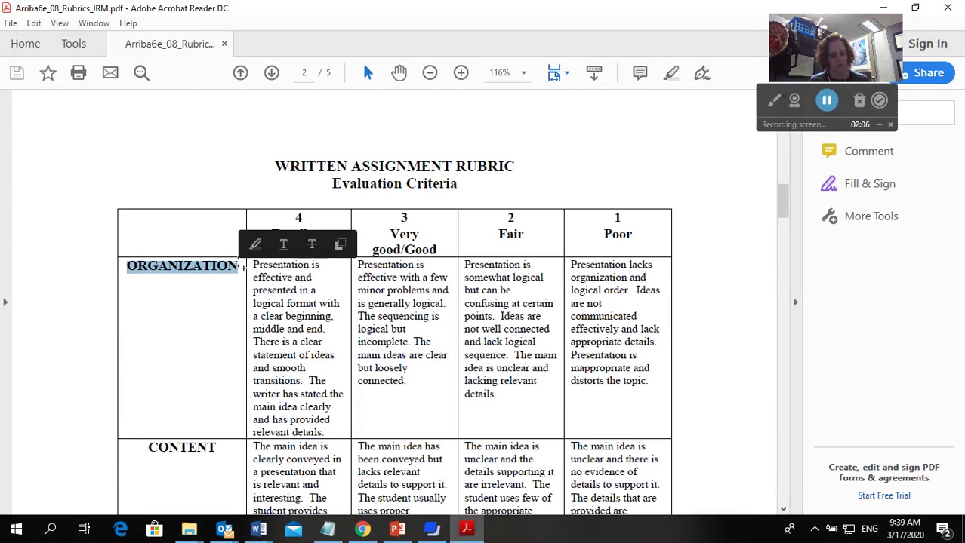
Step: Paste ORGANIZATION as the rubric's name
key("alt+Tab")
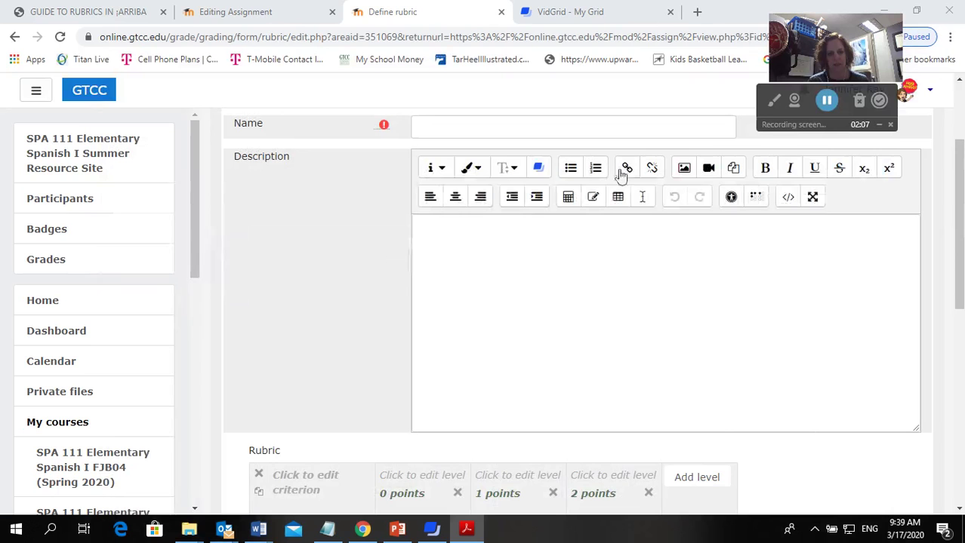
left_click(493, 127)
key("ctrl+v")
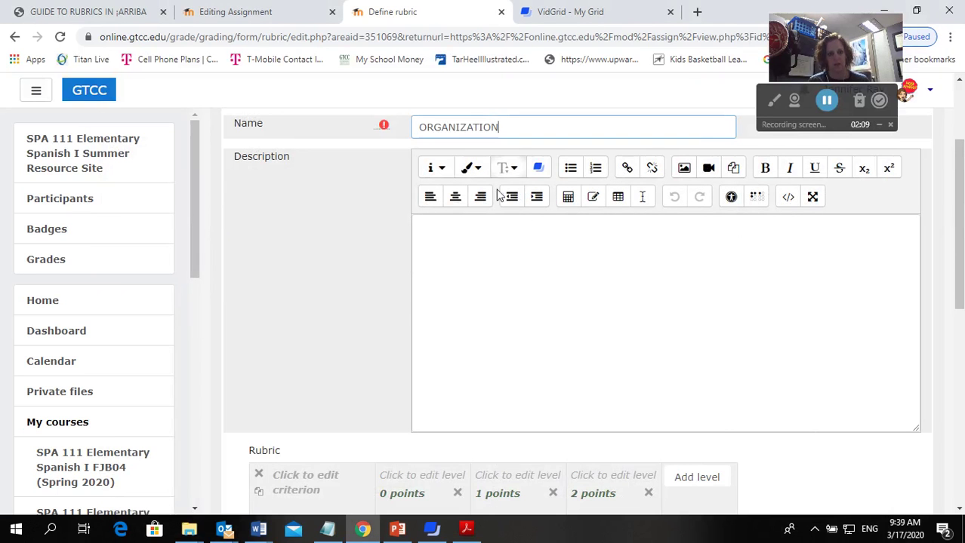
scroll(498, 267, "down", 2)
scroll(497, 266, "down", 2)
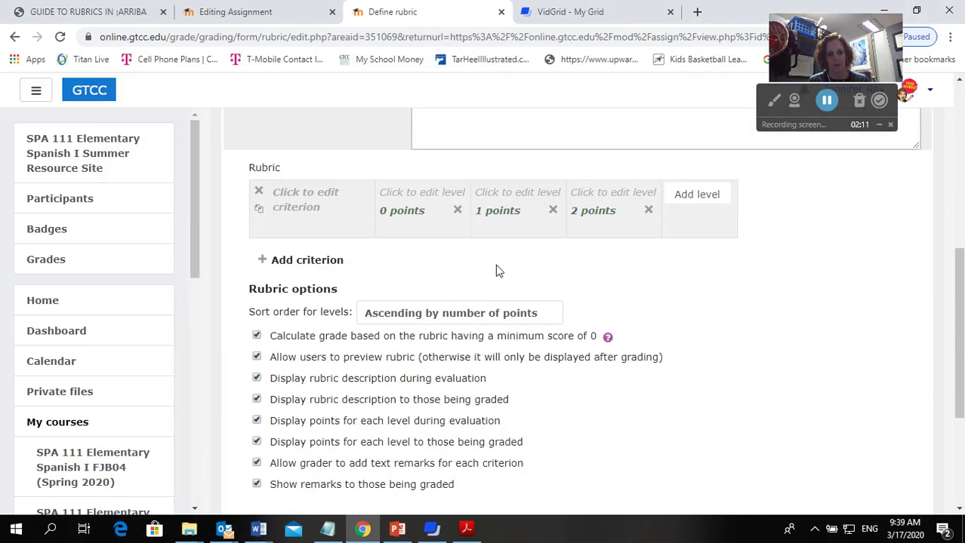
scroll(495, 264, "down", 3)
scroll(495, 264, "up", 4)
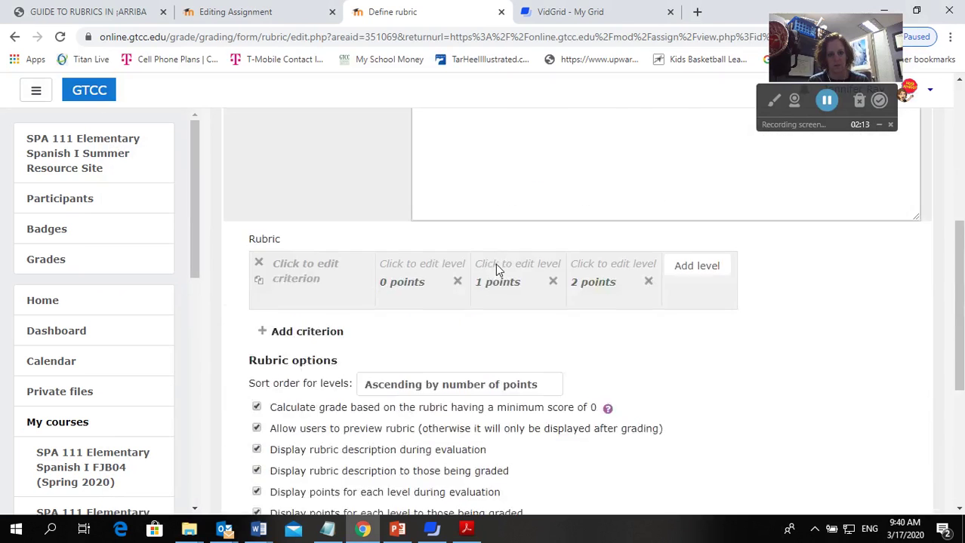
scroll(495, 263, "up", 5)
scroll(497, 260, "down", 3)
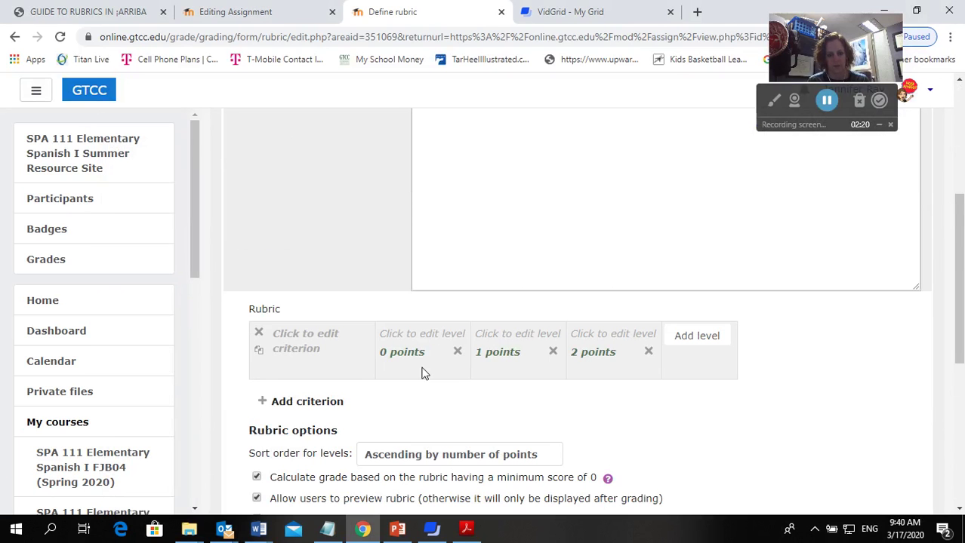
Step: Copy the Poor organization description from the PDF and paste it into the rubric form
left_click(468, 530)
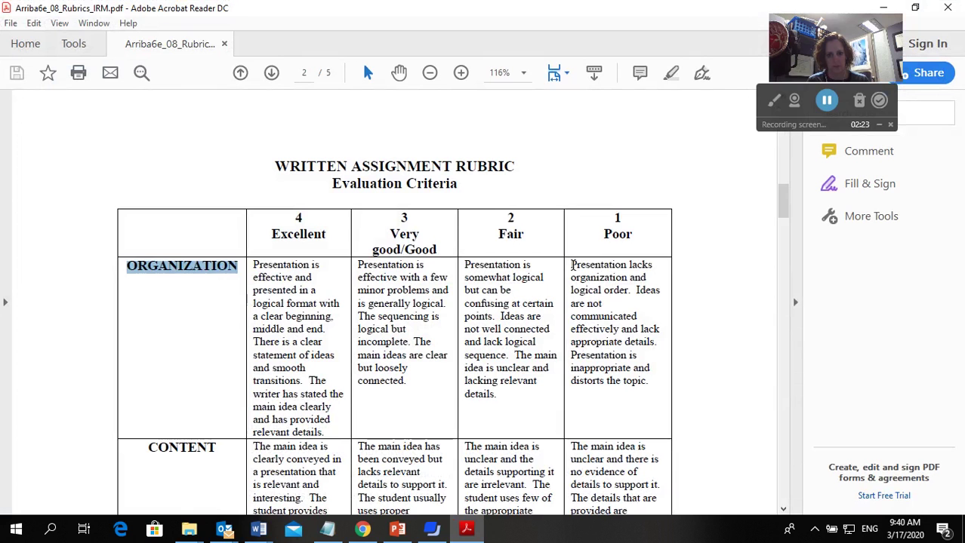
left_click_drag(573, 266, 649, 383)
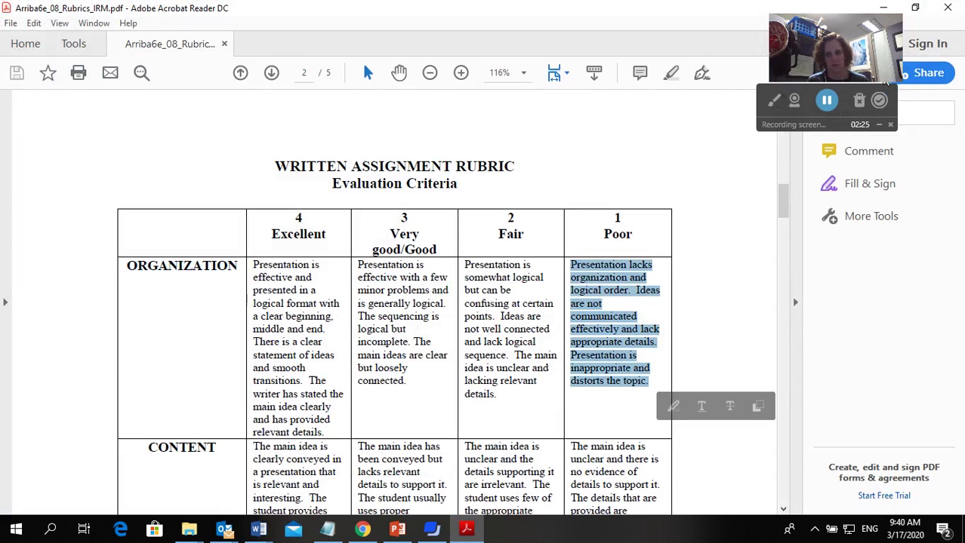
left_click(883, 8)
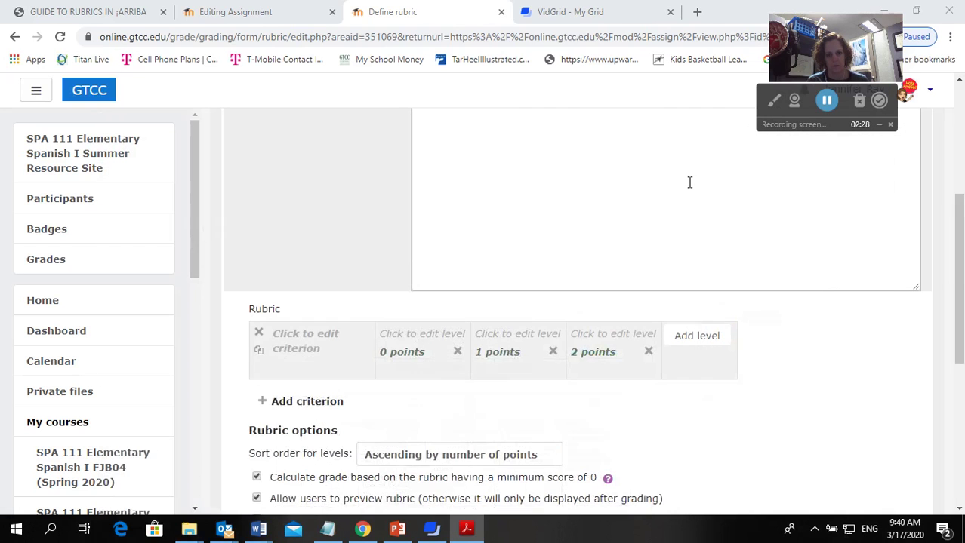
scroll(514, 224, "up", 5)
left_click(500, 385)
type("Presentation lacks organization and logical order. Ideas are not communicated effectively and lack appropriate details. Presentation is inappropriate and distorts the topic.")
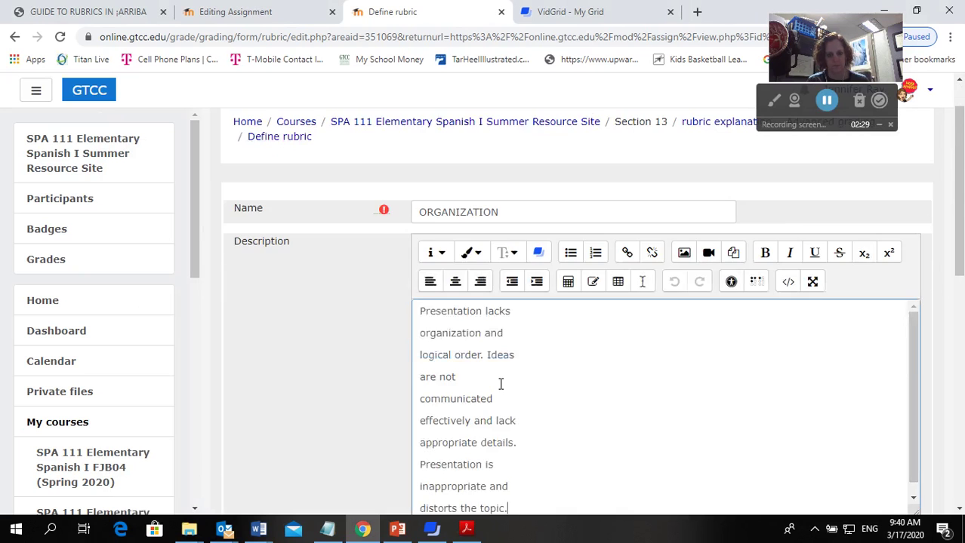
Step: Copy the name ORGANIZATION and paste it into the rubric description
scroll(519, 366, "down", 1)
scroll(532, 389, "down", 4)
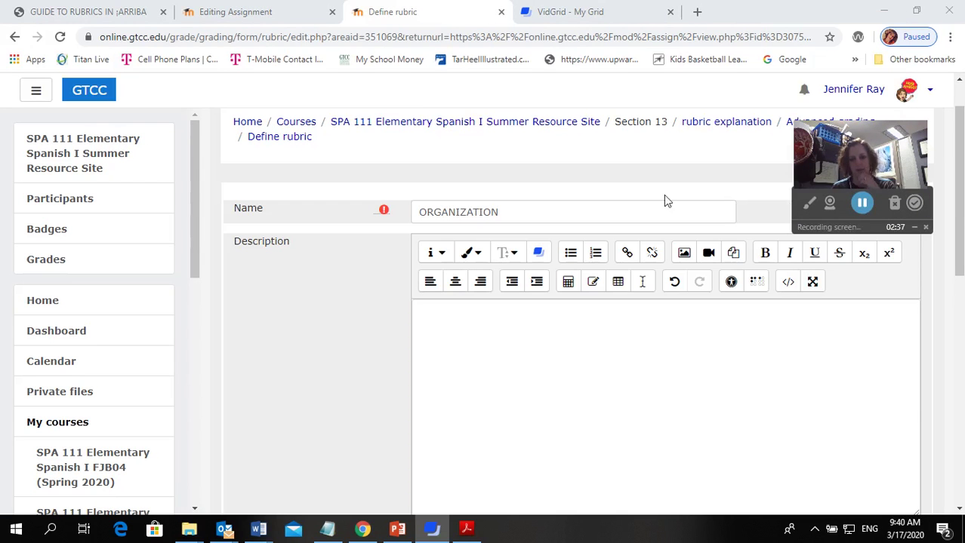
left_click_drag(510, 214, 415, 212)
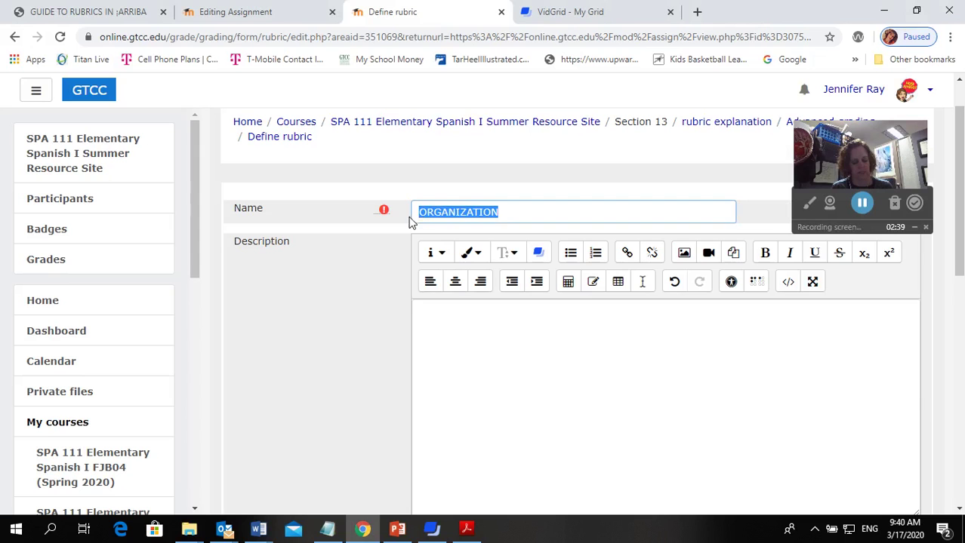
left_click(483, 334)
key("ctrl+v")
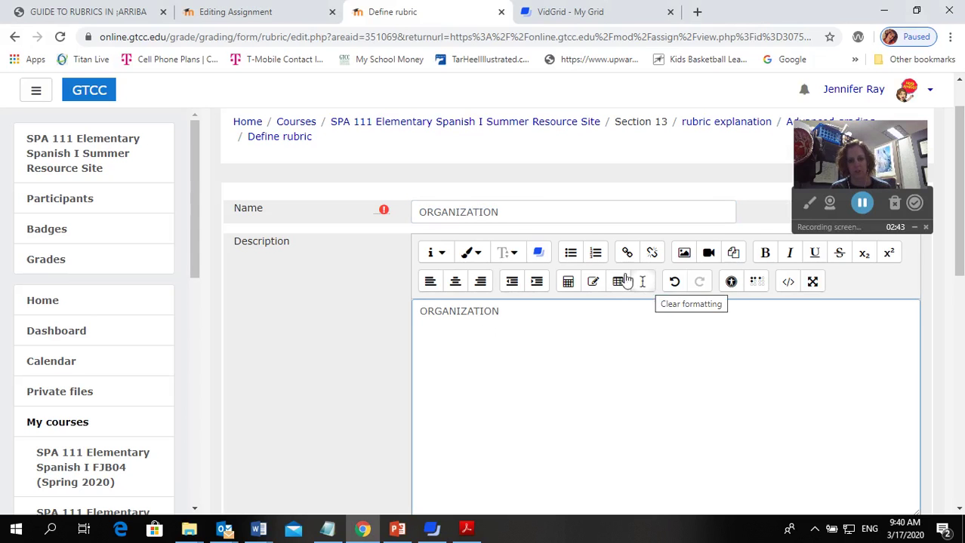
Step: Paste the Poor organization description into the 0-point level
left_click(466, 529)
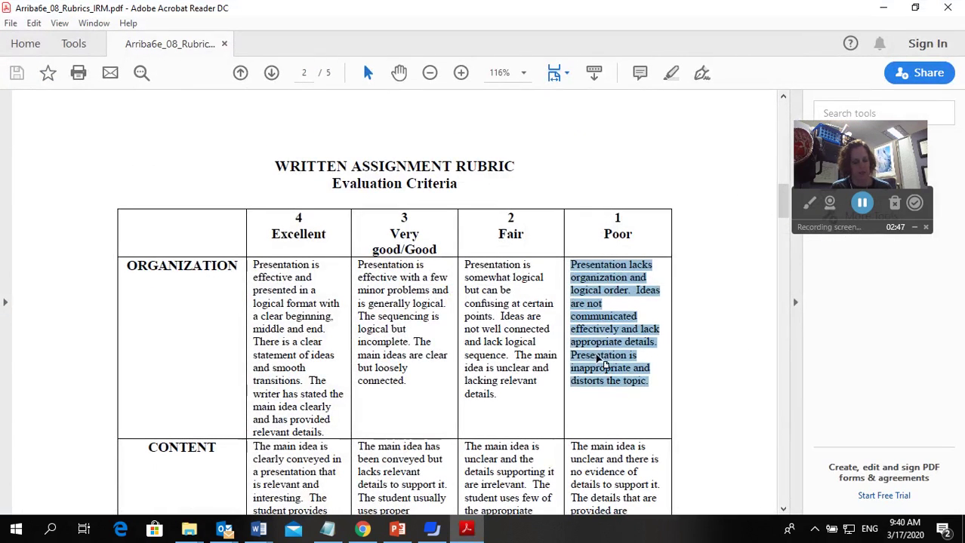
left_click(883, 7)
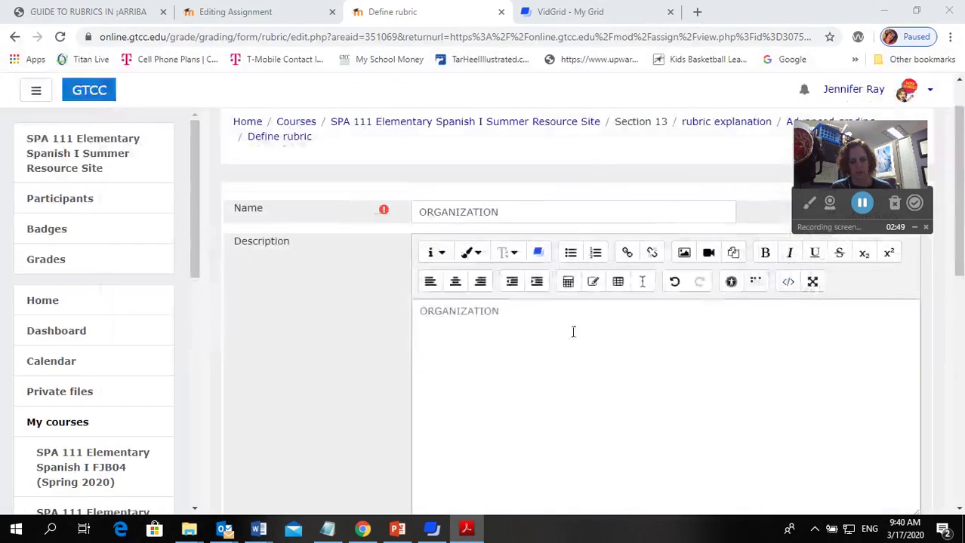
scroll(569, 330, "down", 5)
left_click(410, 167)
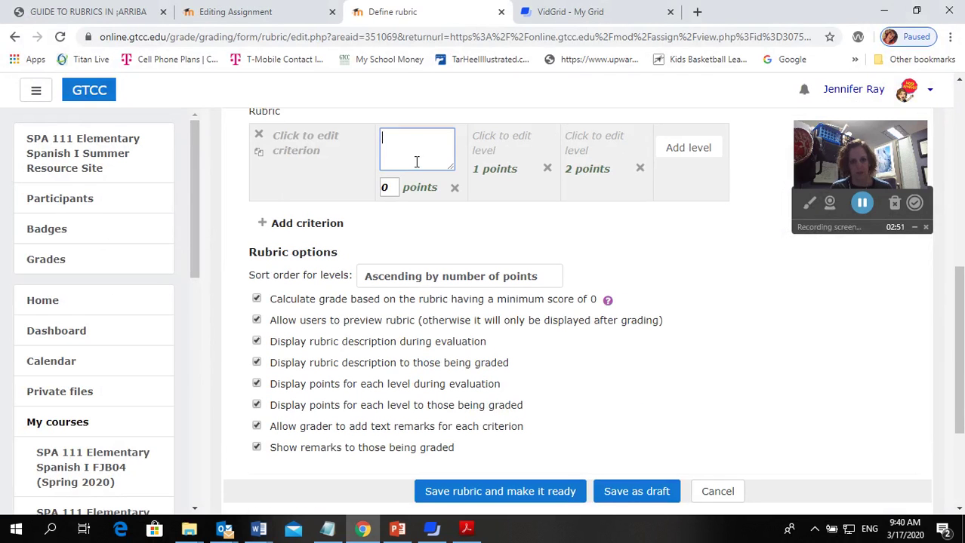
key("ctrl+v")
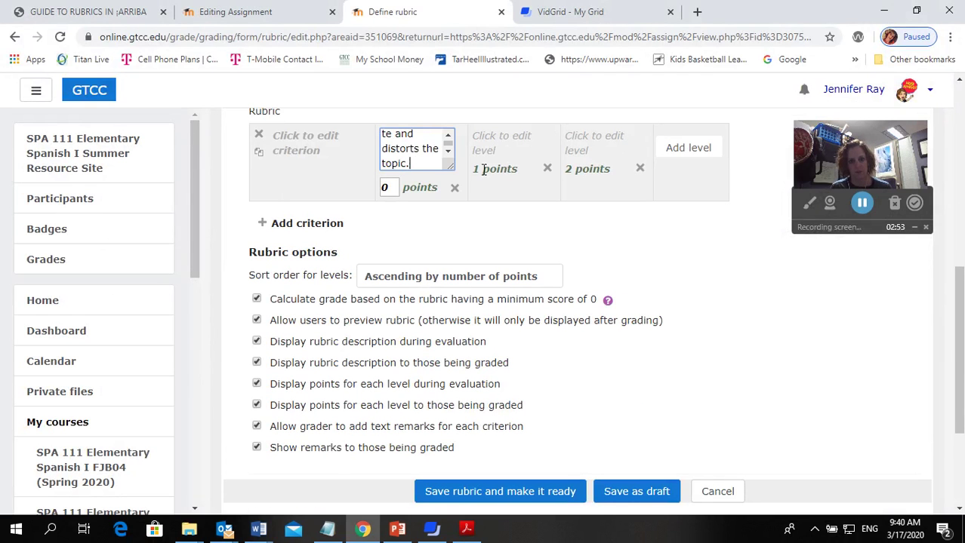
Step: Copy the Fair organization description from the PDF into the 1-point level
left_click(517, 144)
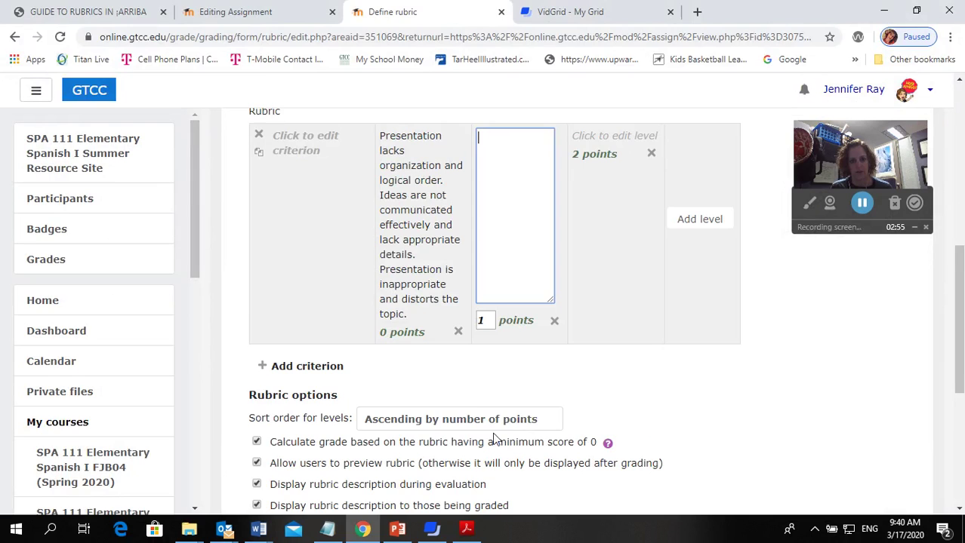
left_click(466, 528)
left_click(509, 310)
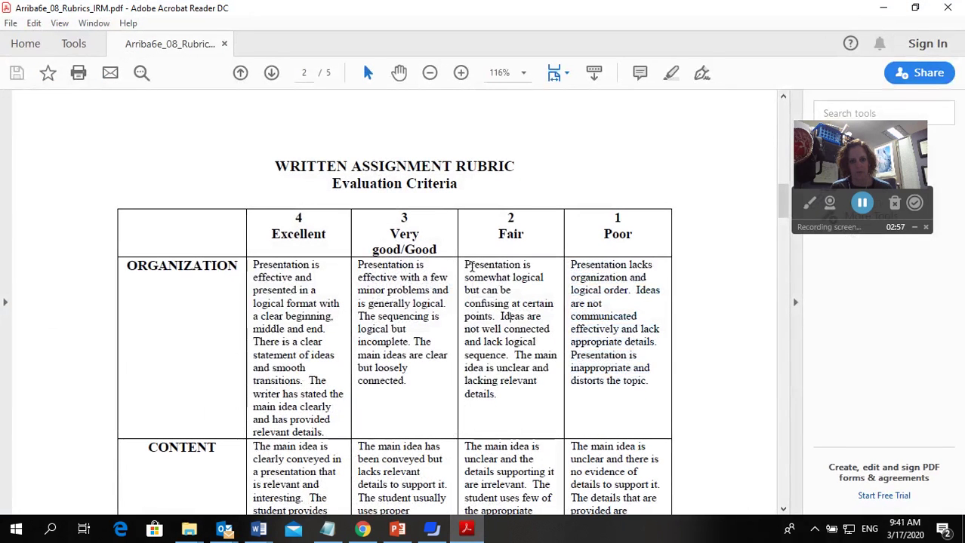
mouse_move(464, 264)
left_mouse_down()
mouse_move(528, 408)
mouse_move(457, 264)
left_mouse_up()
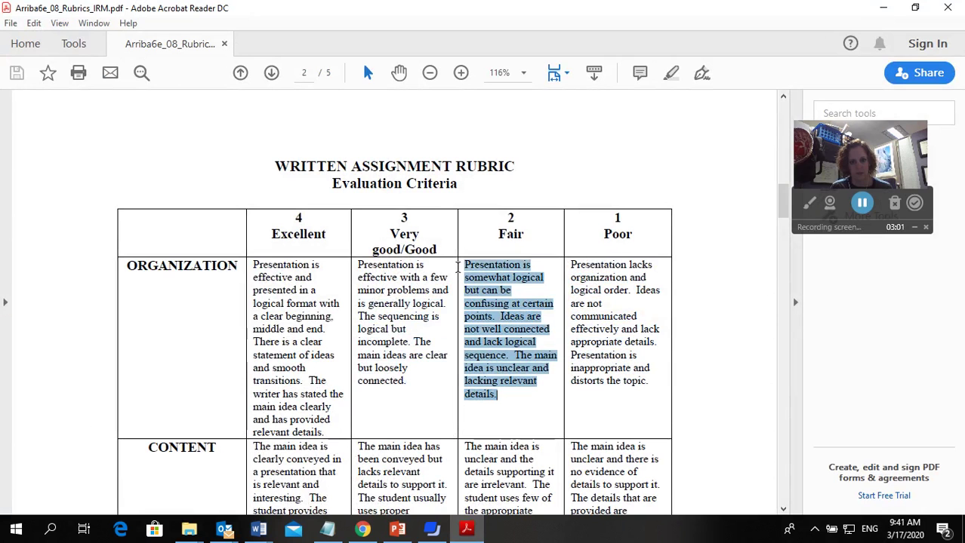
left_click(888, 14)
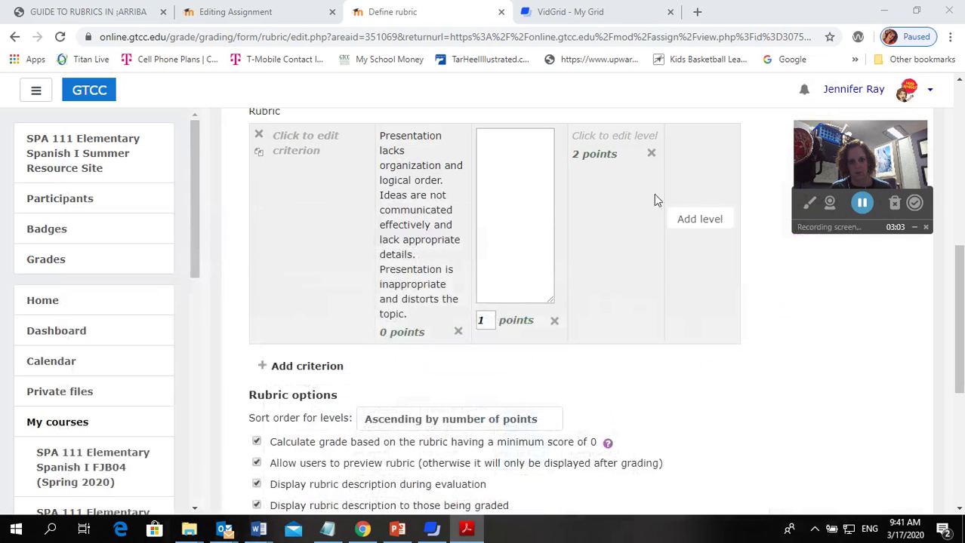
left_click(519, 172)
key("ctrl+v")
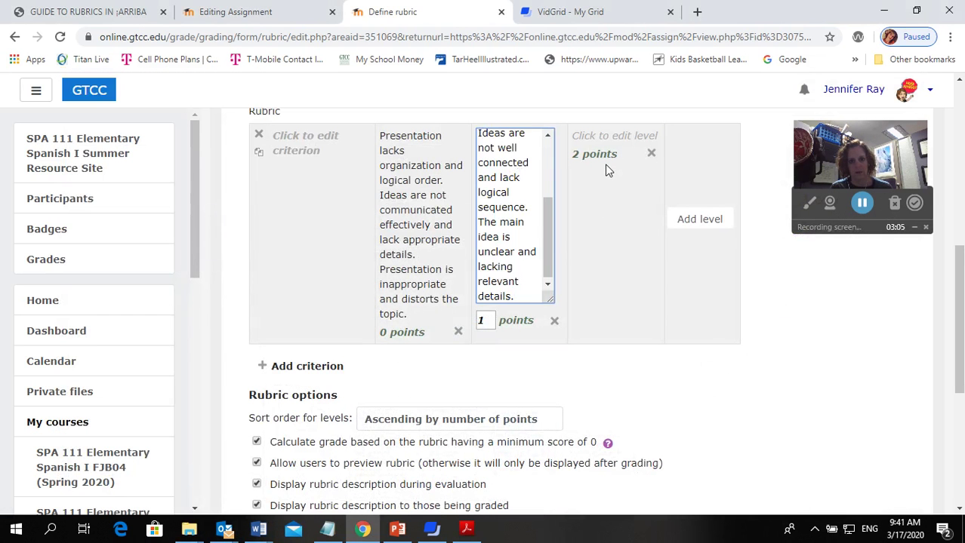
Step: Copy the Very good/Good organization description from the PDF into the 2-point level
left_click(608, 169)
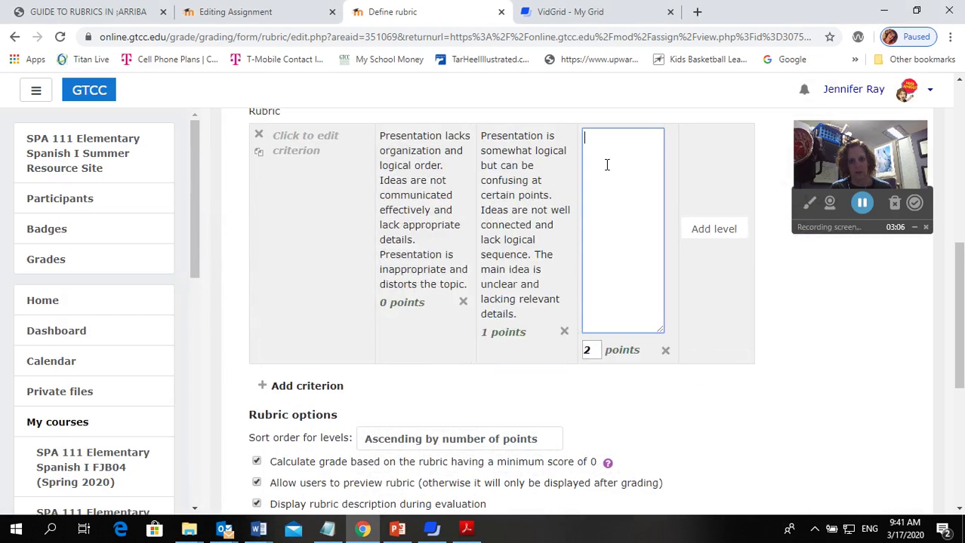
left_click(466, 529)
left_click(362, 289)
left_click_drag(358, 264, 416, 388)
key("ctrl+c")
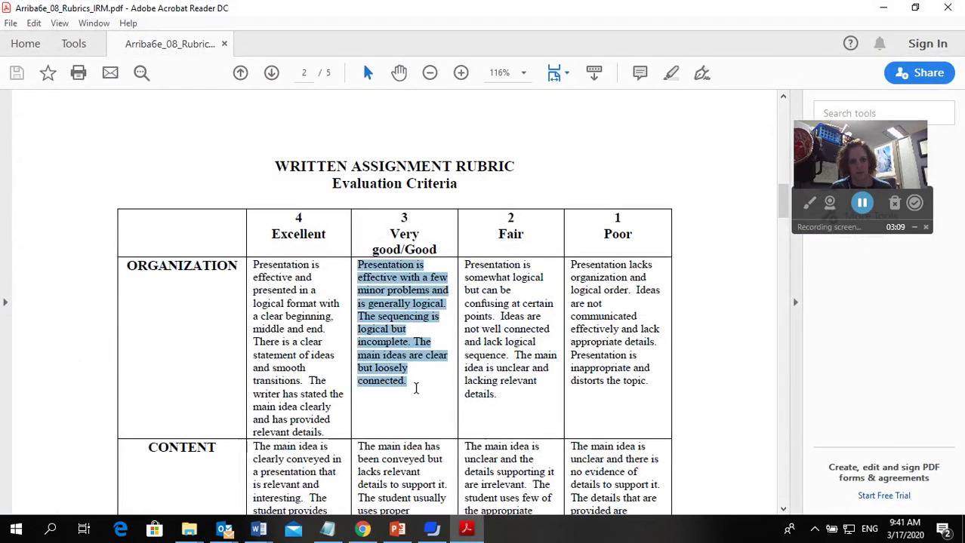
left_click(884, 7)
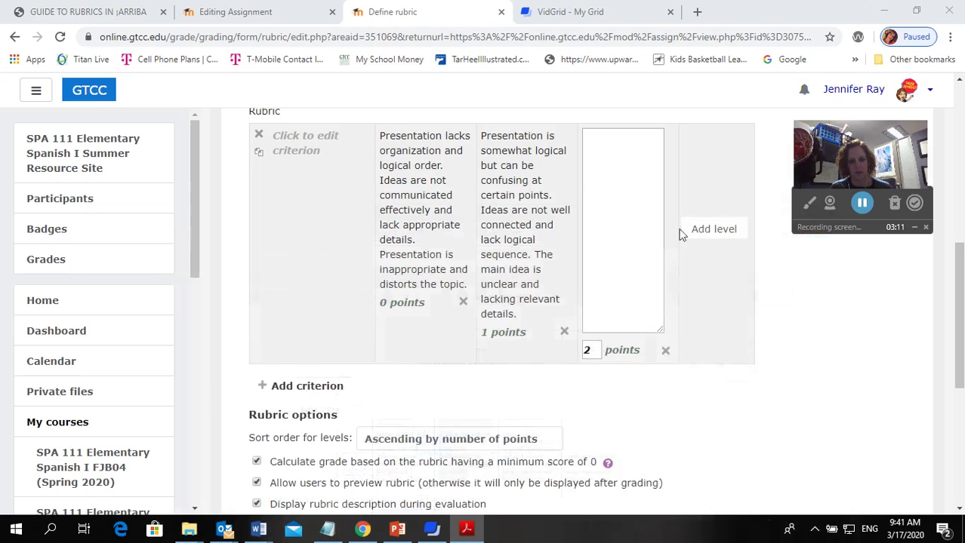
key("ctrl+v")
scroll(610, 243, "up", 5)
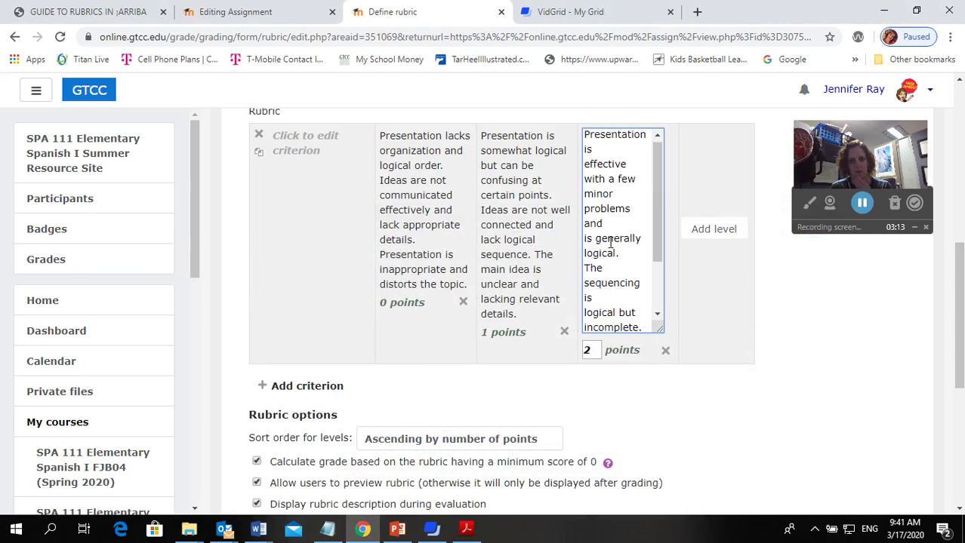
scroll(655, 175, "up", 1)
scroll(656, 175, "up", 4)
scroll(655, 175, "down", 3)
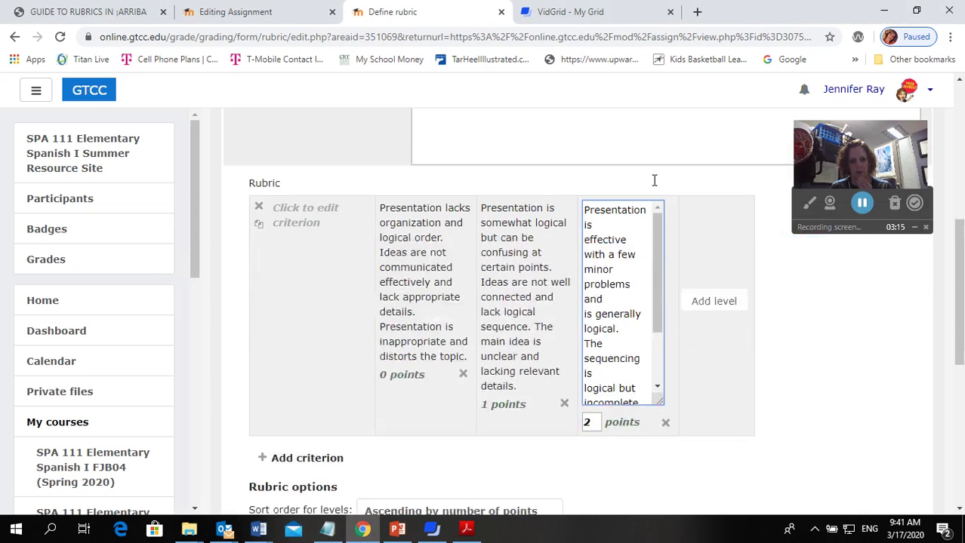
Step: Add a 3-point level holding the Excellent organization description from the PDF
left_click(704, 302)
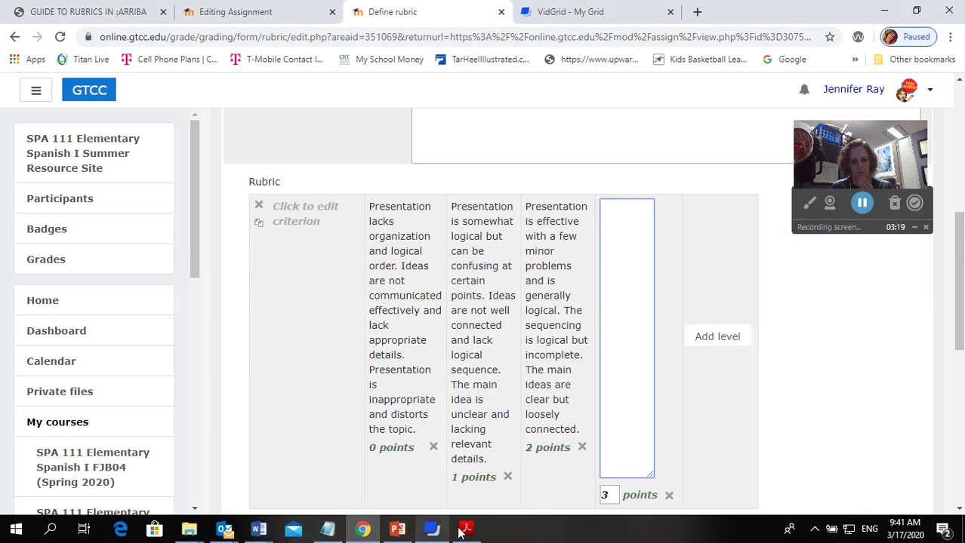
left_click(462, 531)
left_click_drag(254, 265, 335, 431)
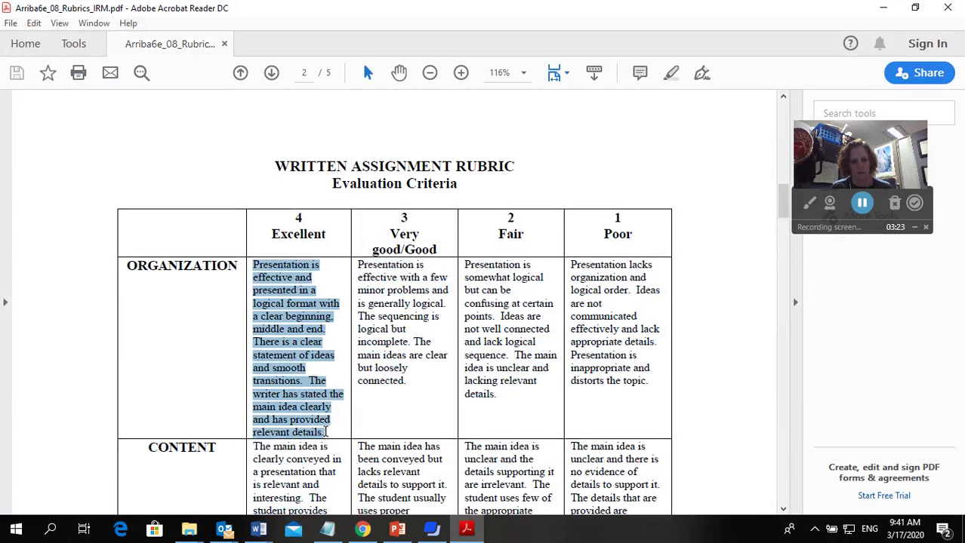
left_click(883, 8)
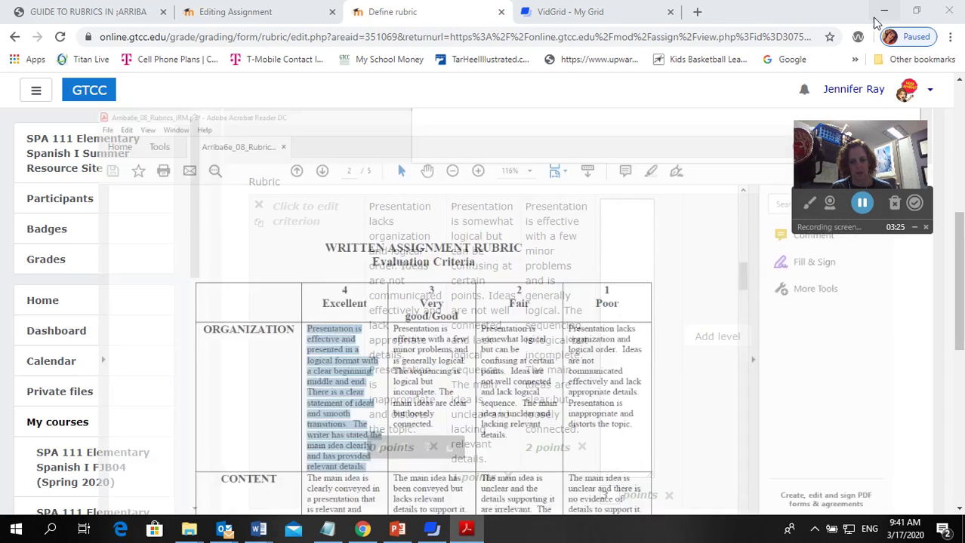
left_click(622, 276)
key("ctrl+v")
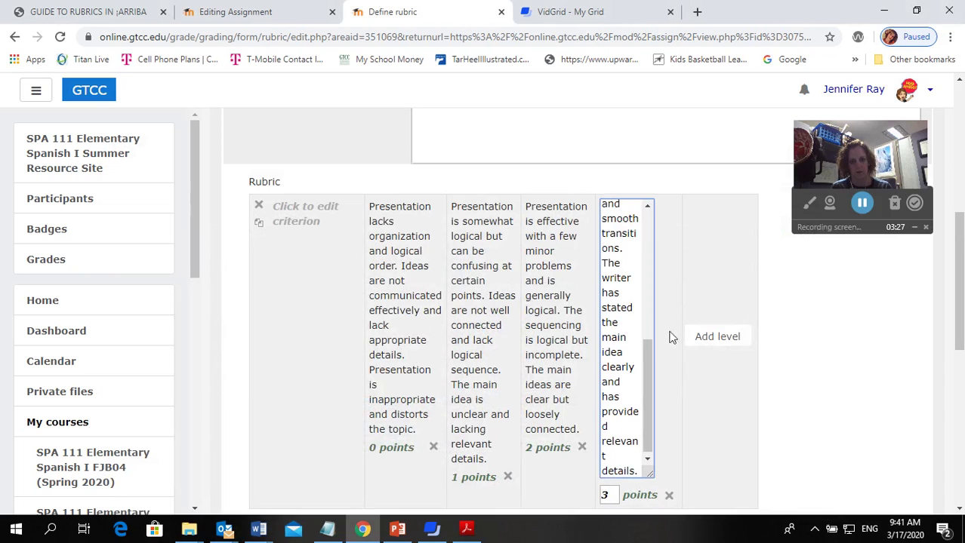
key("Return")
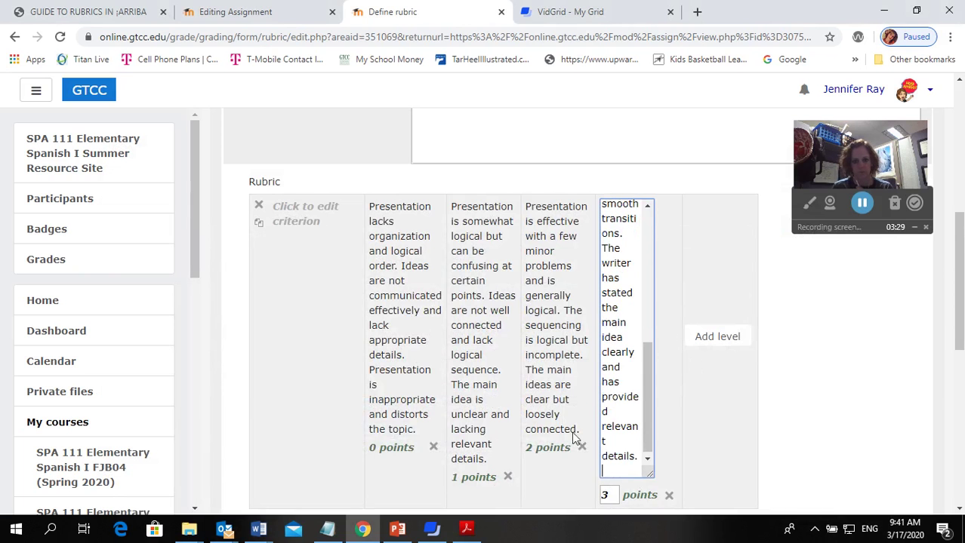
Step: Add a second criterion to the rubric
scroll(553, 394, "down", 4)
scroll(552, 398, "down", 1)
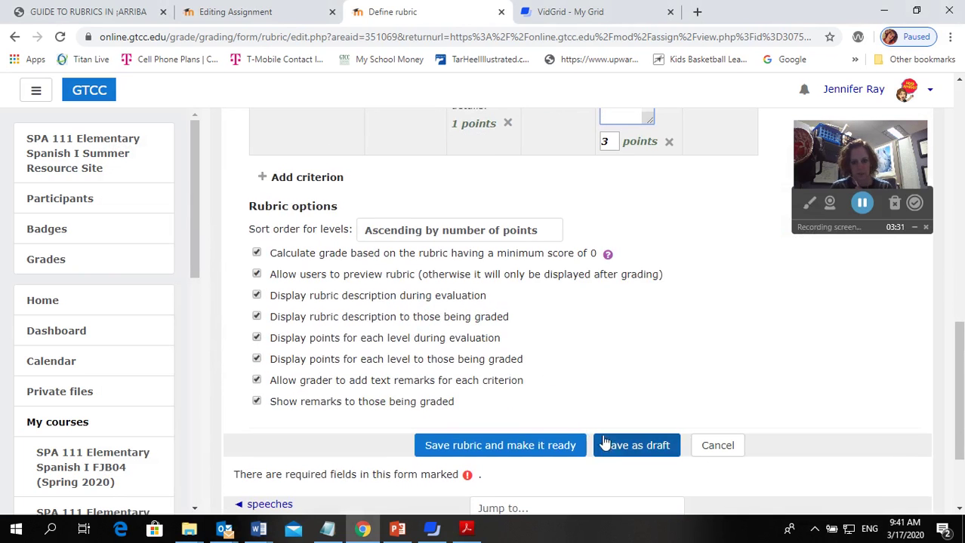
scroll(561, 445, "down", 2)
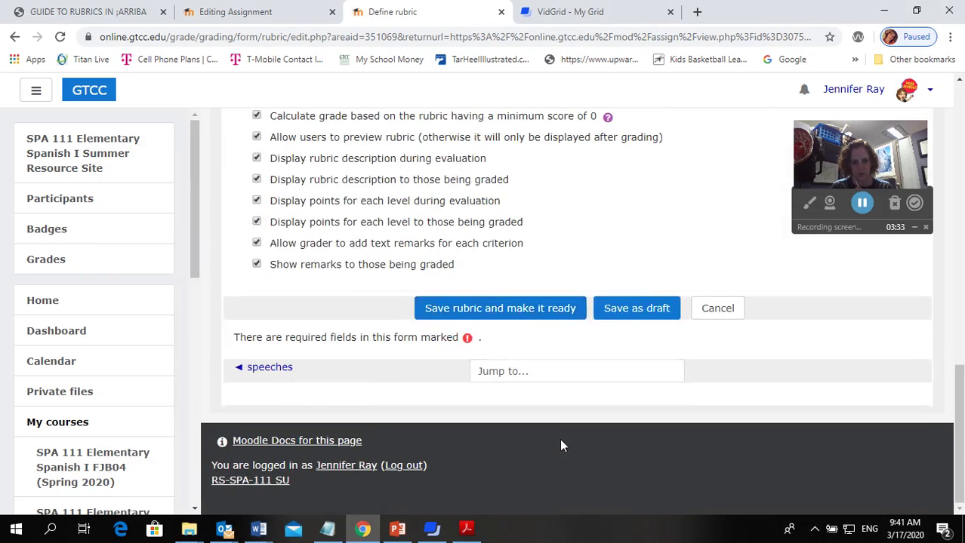
scroll(559, 439, "up", 3)
left_click(339, 256)
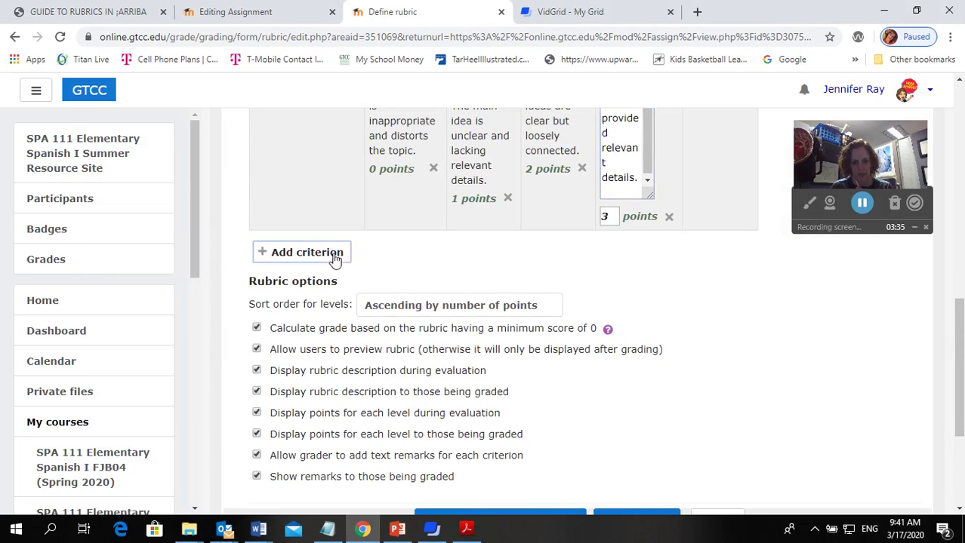
Step: Enter CONTENT, copied from the PDF, in the second criterion's name box
scroll(395, 298, "up", 5)
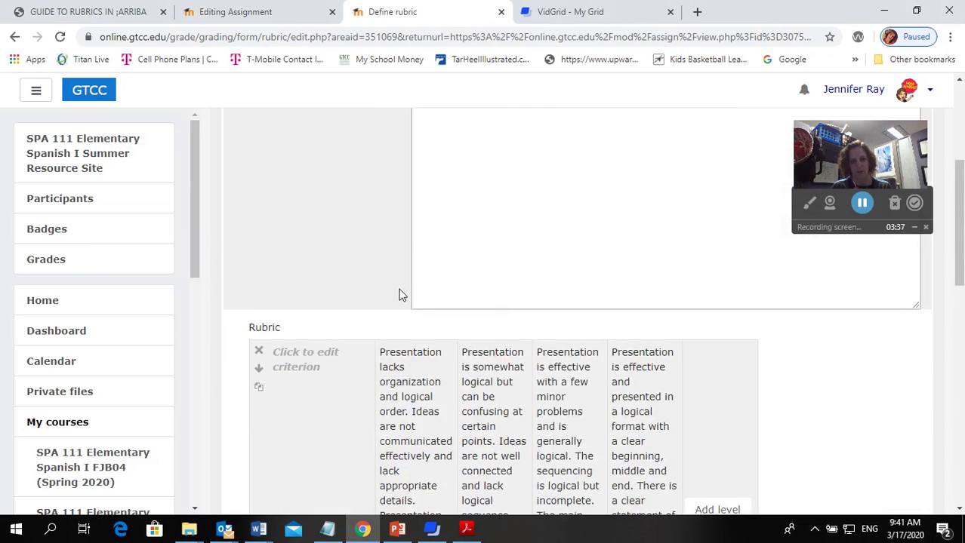
scroll(398, 292, "up", 5)
scroll(400, 294, "down", 5)
scroll(401, 294, "down", 2)
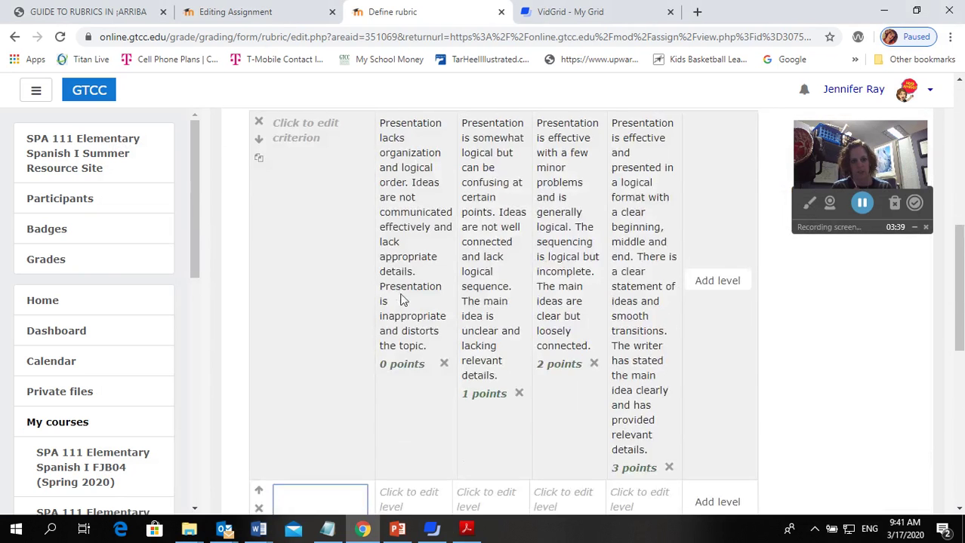
scroll(401, 294, "up", 2)
scroll(401, 295, "down", 2)
scroll(401, 296, "down", 5)
scroll(400, 296, "up", 2)
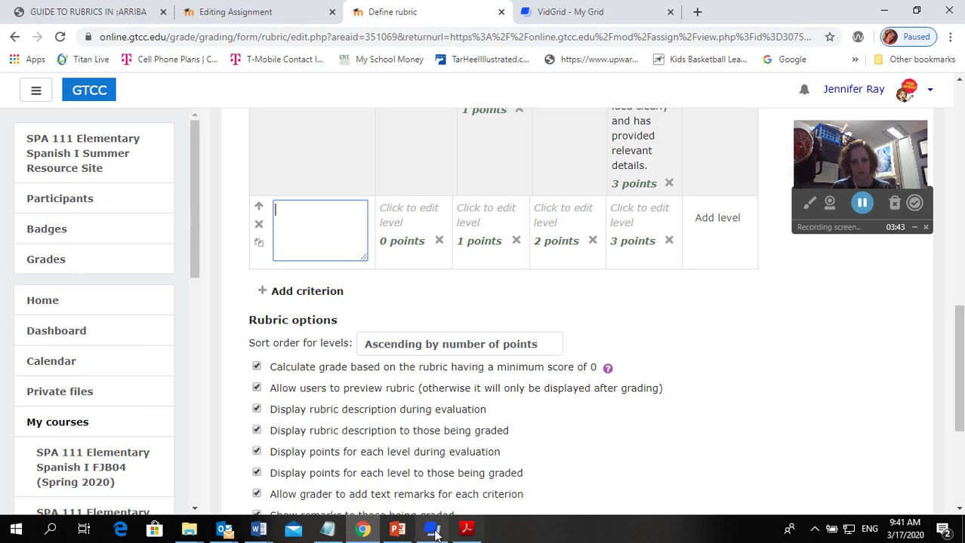
left_click(472, 531)
left_click(363, 333)
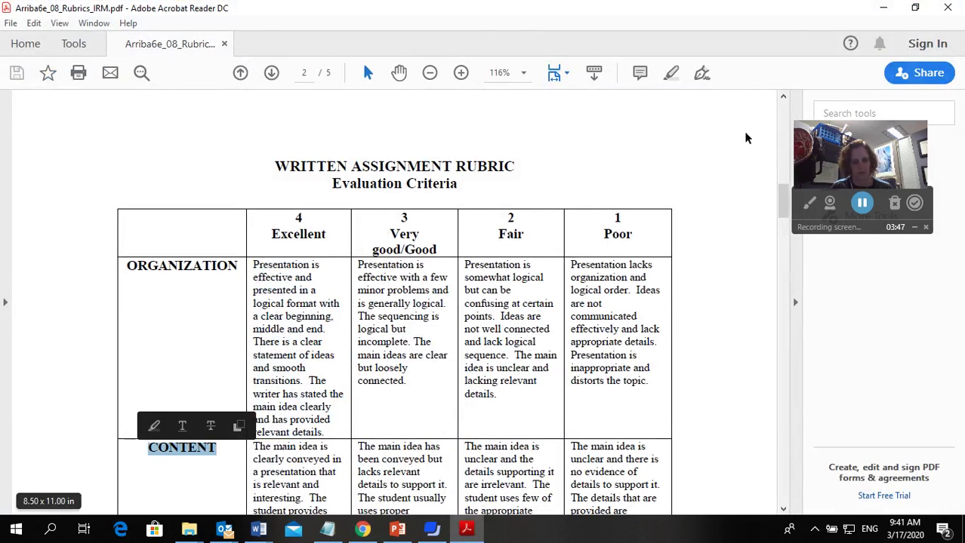
left_click(883, 7)
left_click(323, 221)
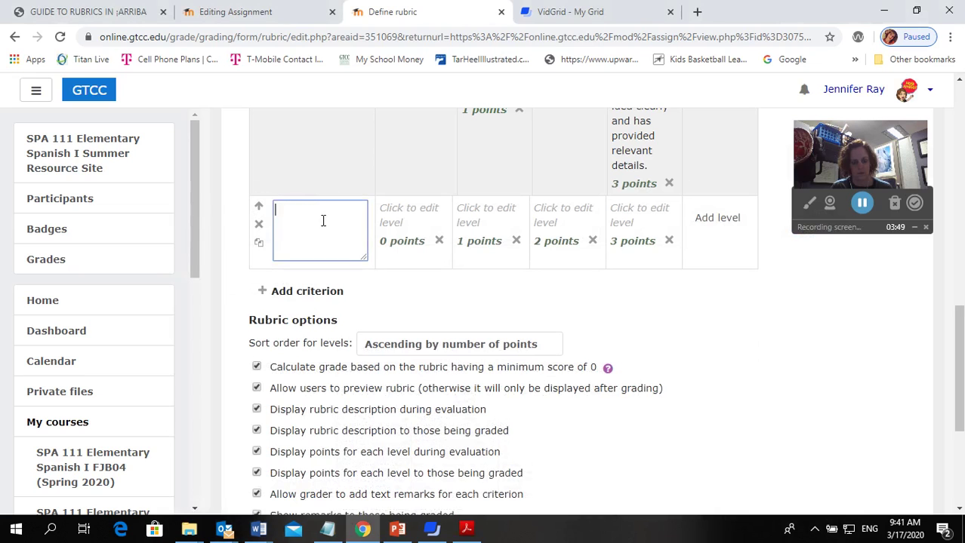
Step: Copy the Poor content description from the PDF for the 0-point level
left_click(467, 526)
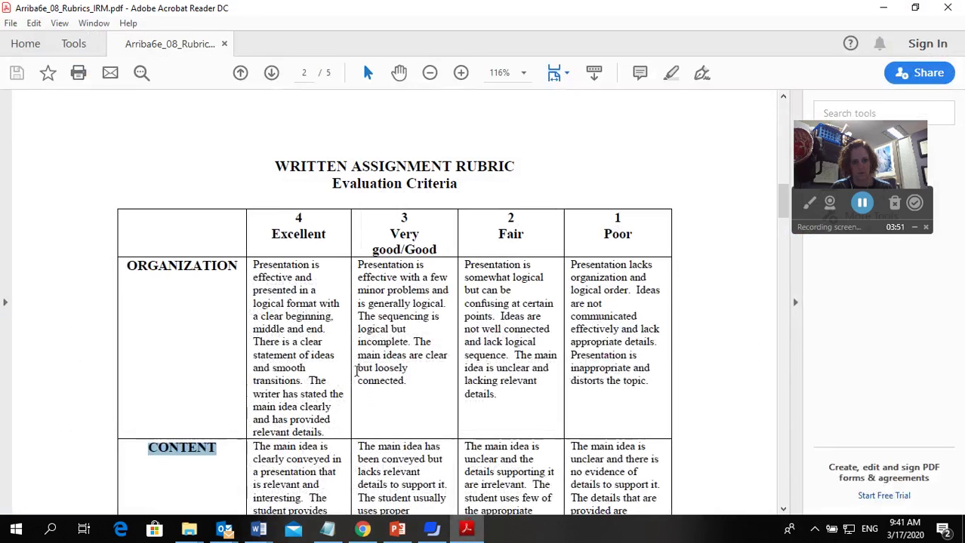
scroll(351, 370, "down", 3)
left_click_drag(563, 310, 671, 428)
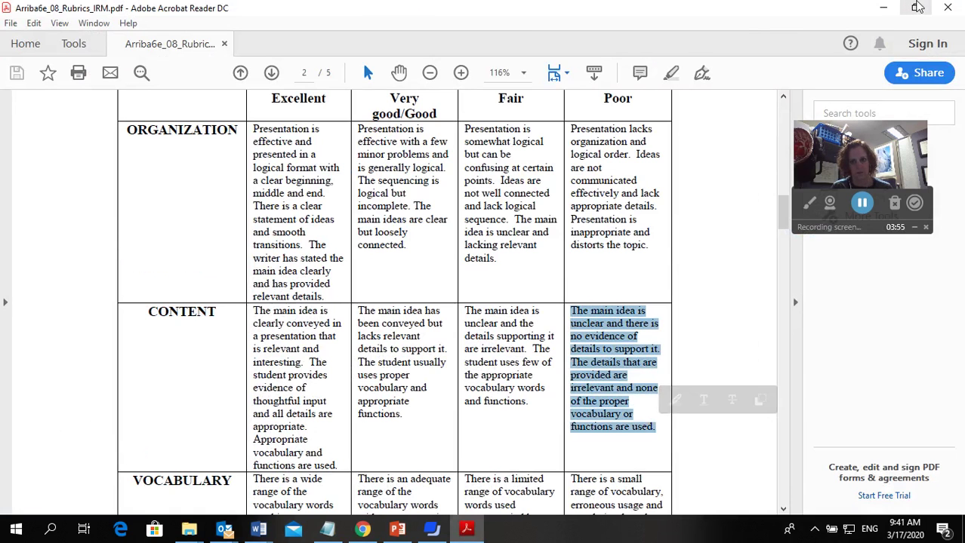
left_click(883, 8)
Step: Fill CONTENT's 0-point level with the Poor description and 1-point level with Fair
left_click(415, 226)
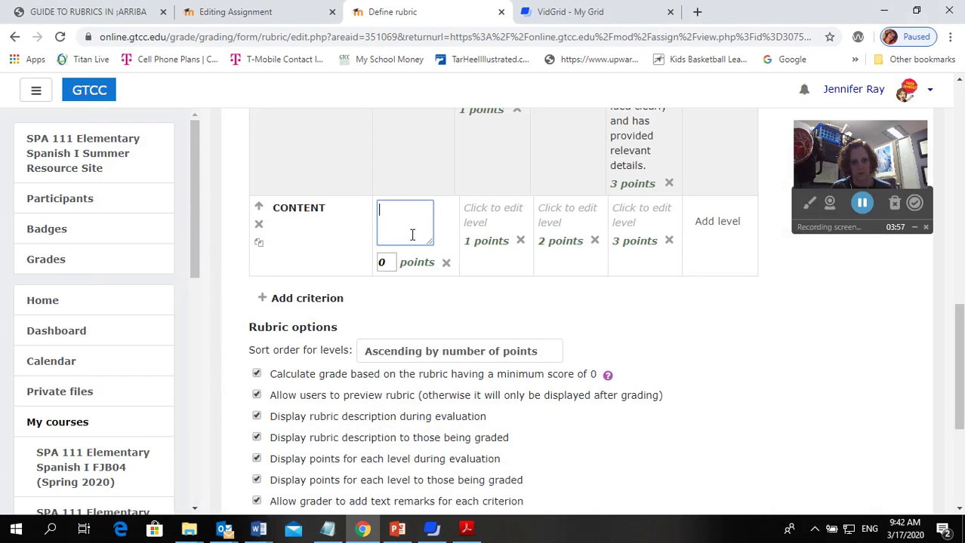
key("ctrl+v")
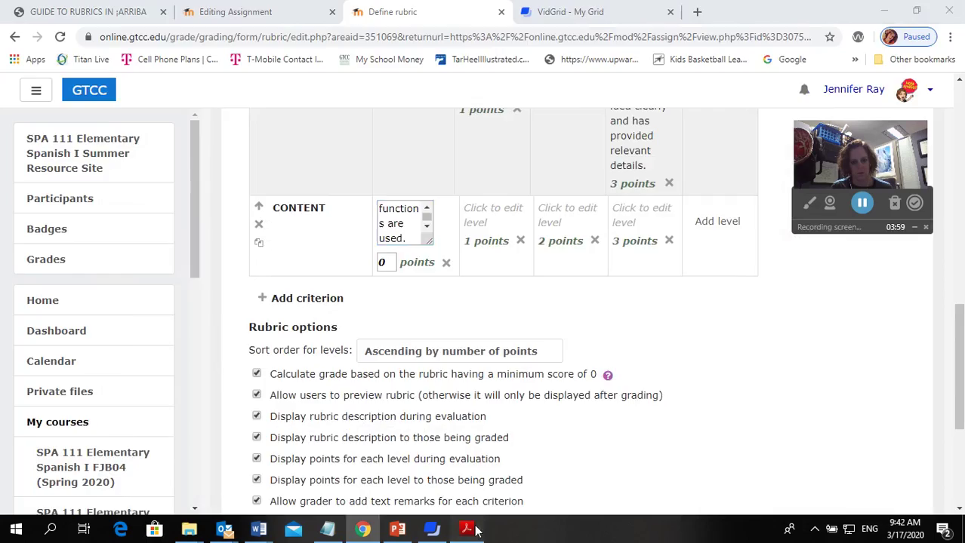
left_click(466, 529)
left_click_drag(464, 311, 533, 404)
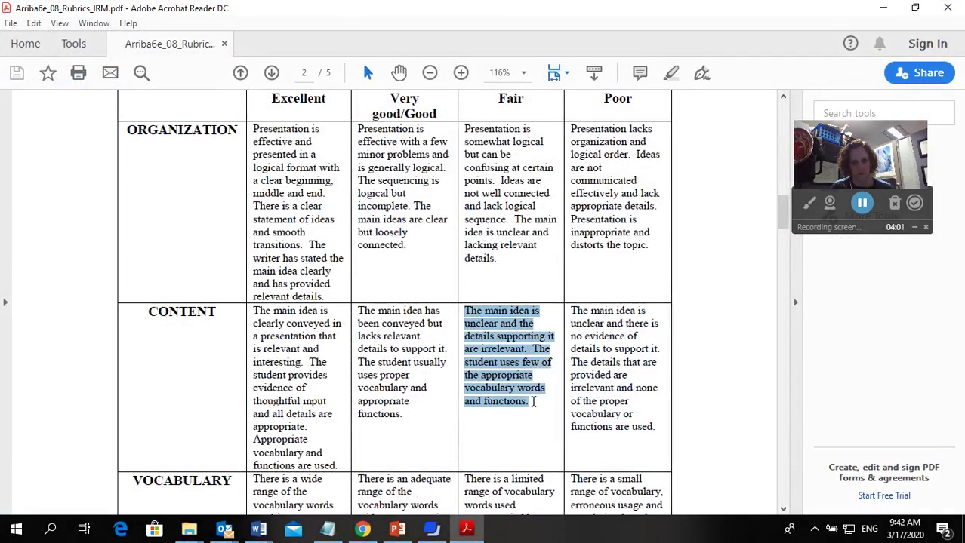
left_click(883, 7)
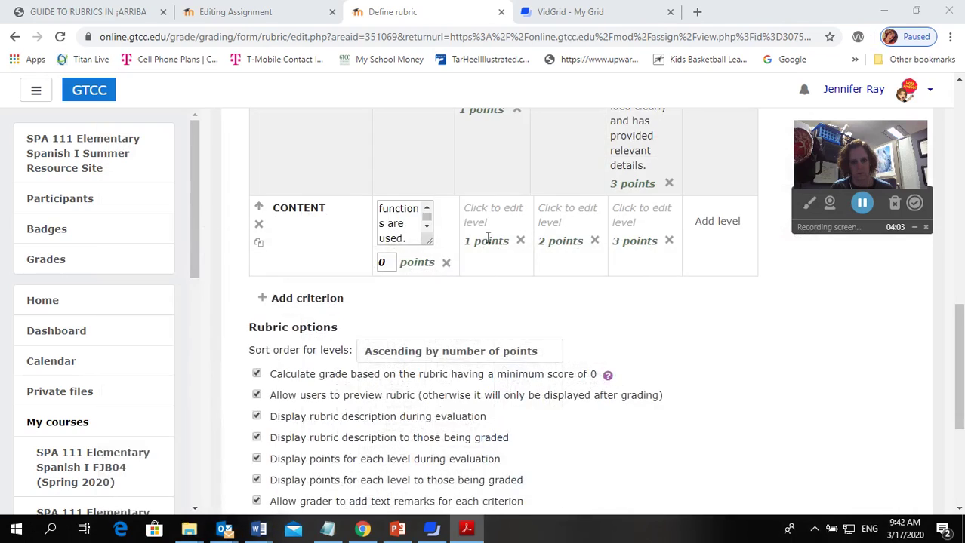
left_click(490, 212)
key("ctrl+v")
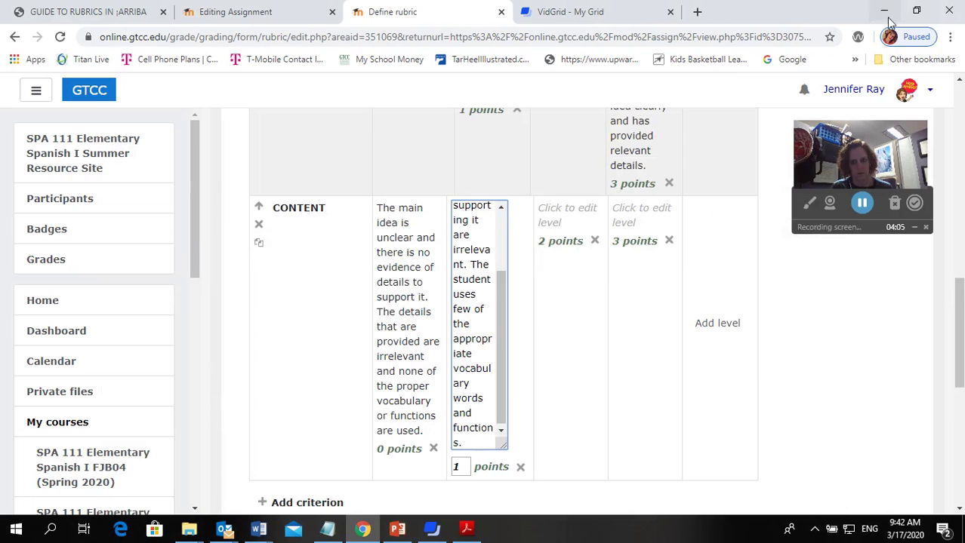
Step: Paste the Very good/Good description into CONTENT's 2-point level, then copy the Excellent text
left_click(467, 528)
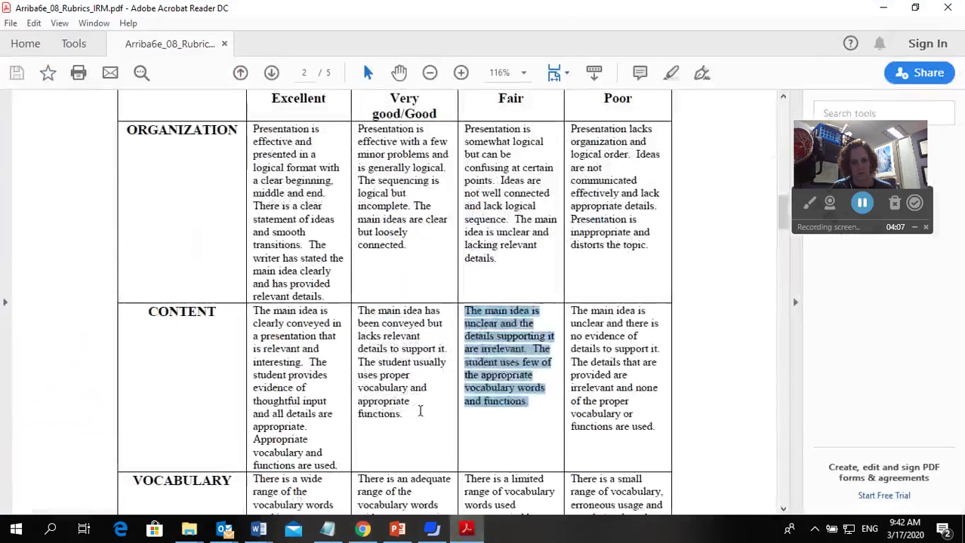
left_click_drag(360, 311, 422, 428)
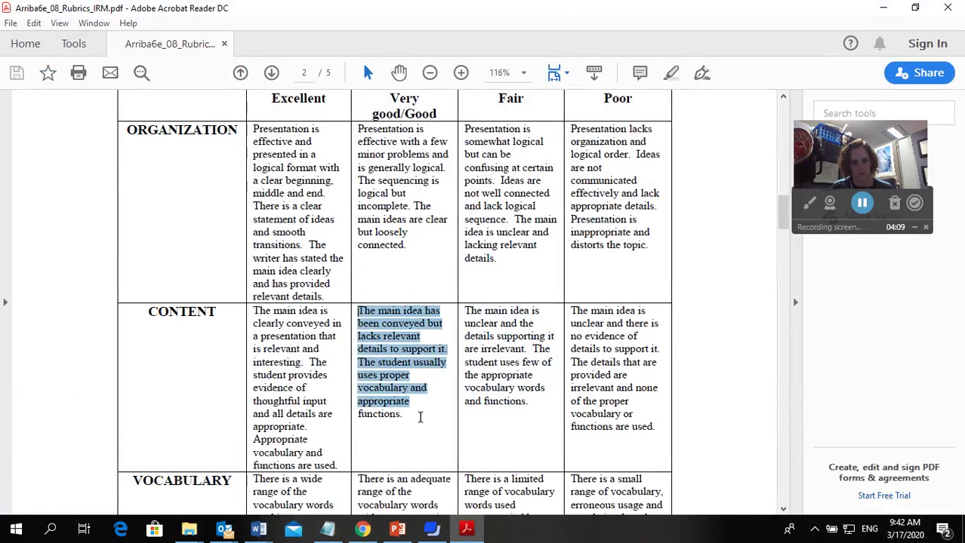
left_click(880, 13)
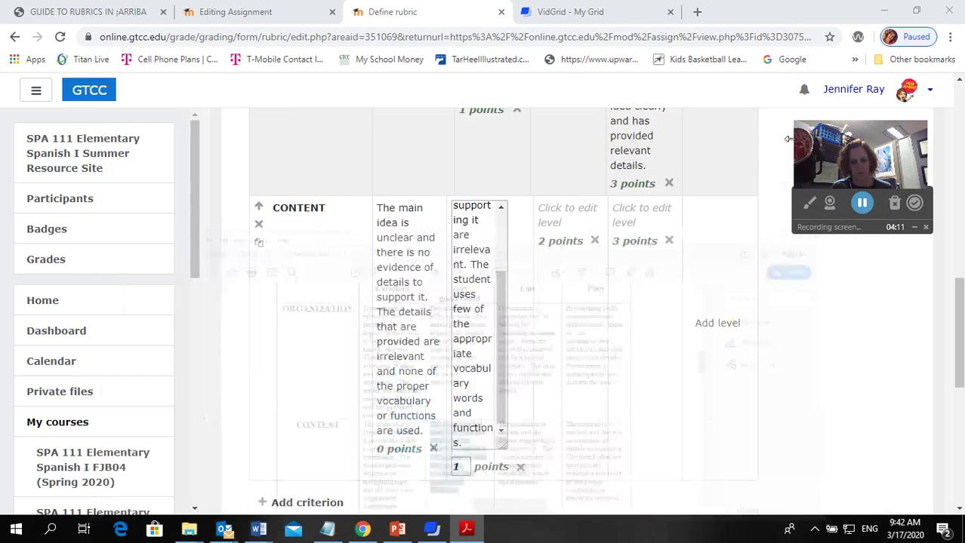
left_click(569, 261)
key("ctrl+v")
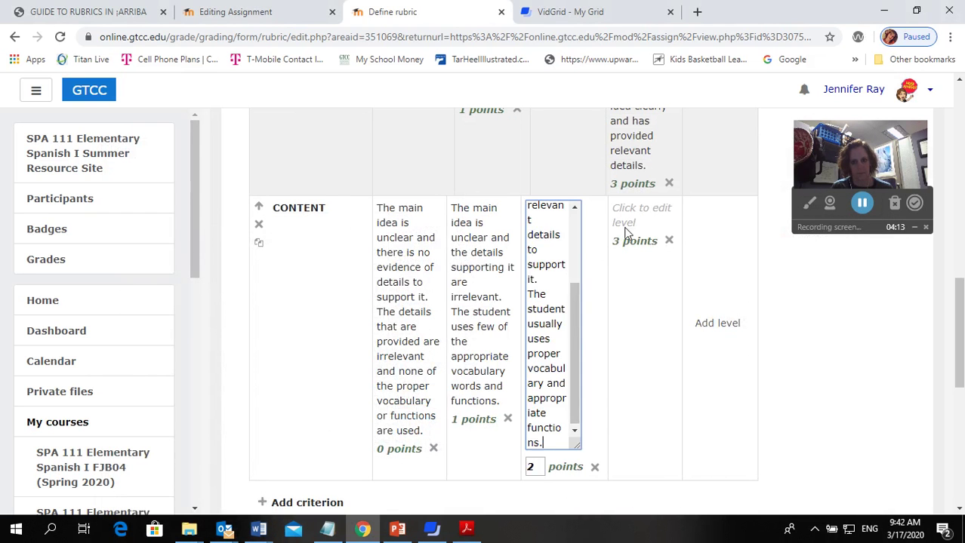
left_click(465, 529)
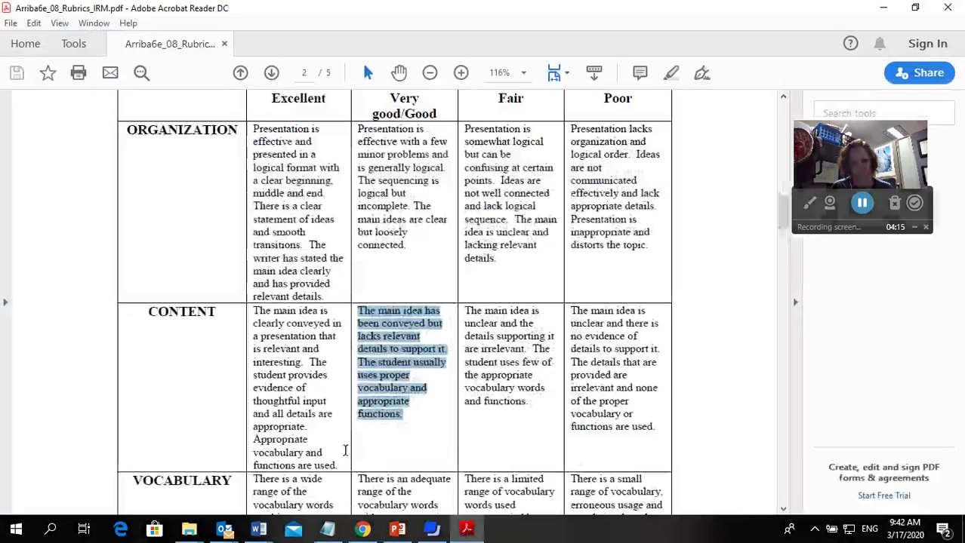
left_click(290, 342)
left_click_drag(257, 312, 340, 465)
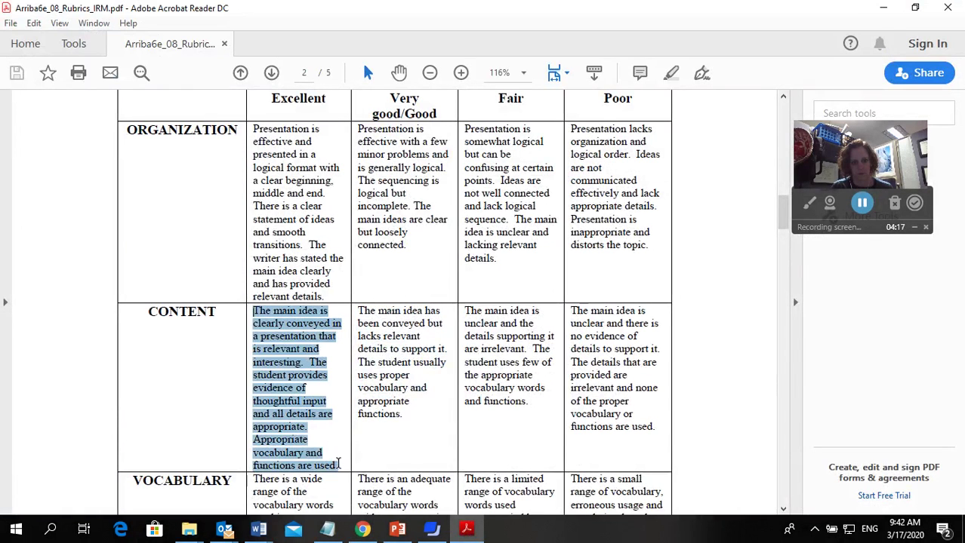
left_click(881, 10)
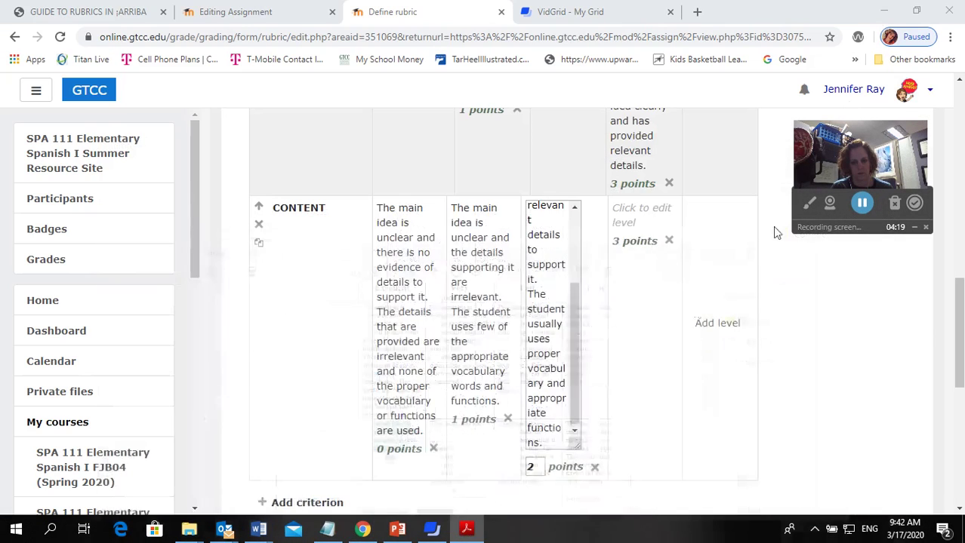
Step: Paste the Excellent description into CONTENT's 3-point level
left_click(629, 264)
key("ctrl+v")
scroll(693, 309, "down", 3)
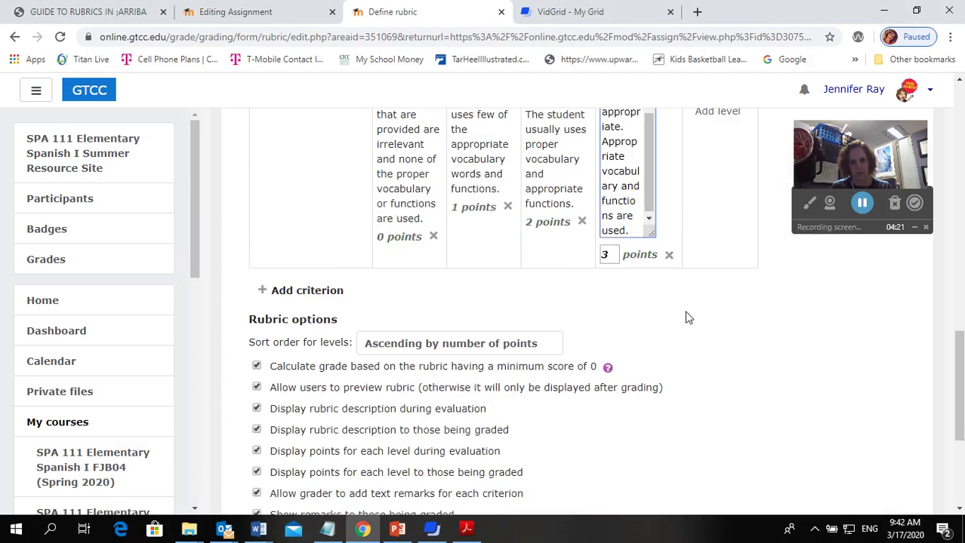
scroll(687, 317, "down", 3)
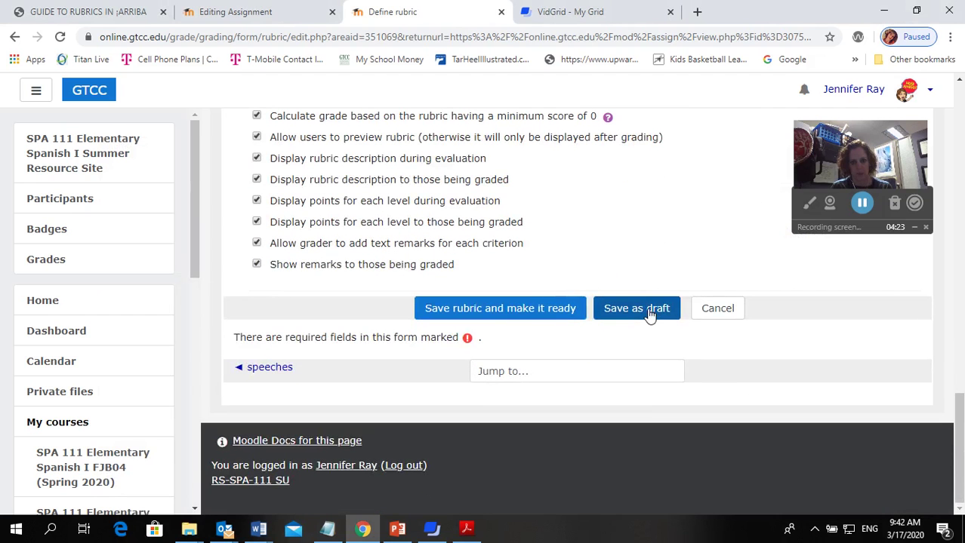
Step: Save the rubric and make it ready
left_click(560, 309)
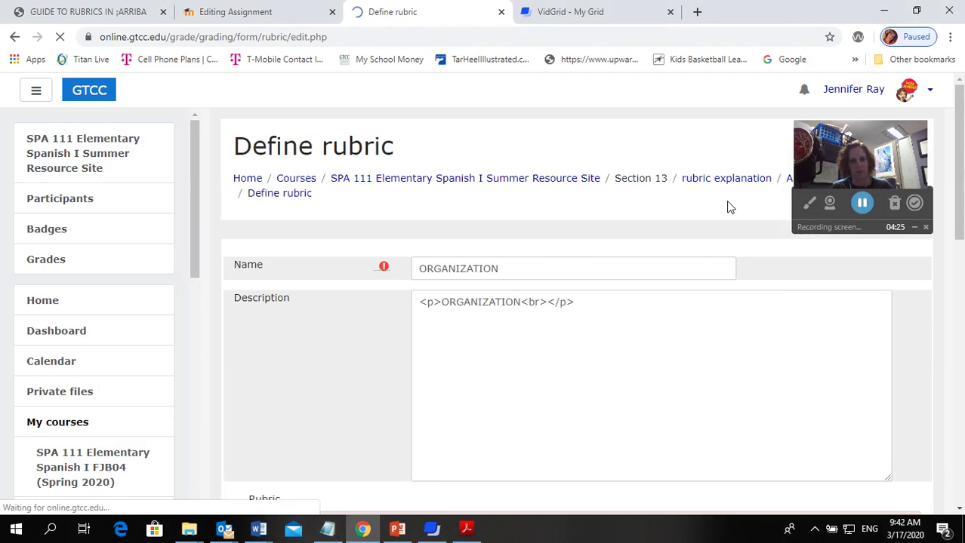
scroll(571, 351, "down", 3)
scroll(562, 348, "down", 4)
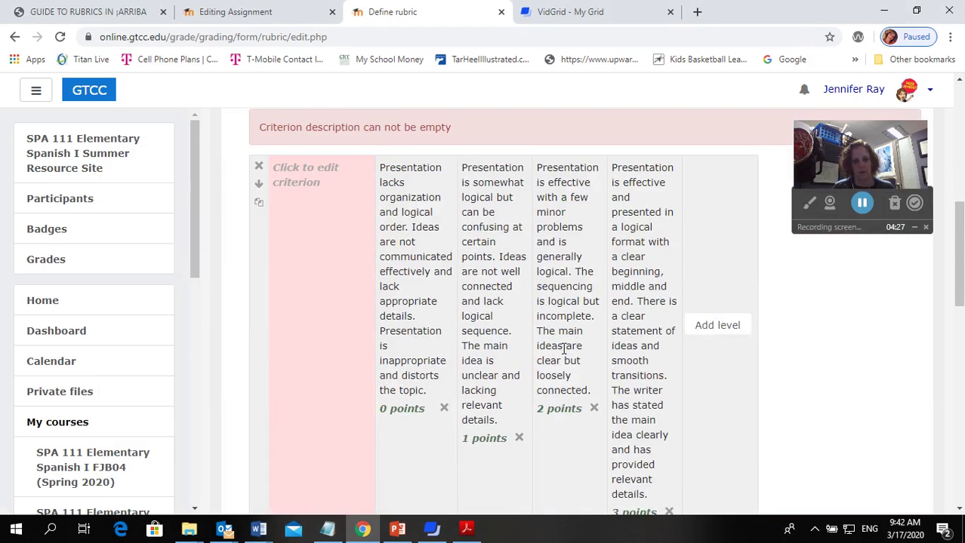
scroll(563, 349, "down", 4)
scroll(560, 350, "up", 2)
scroll(560, 351, "up", 2)
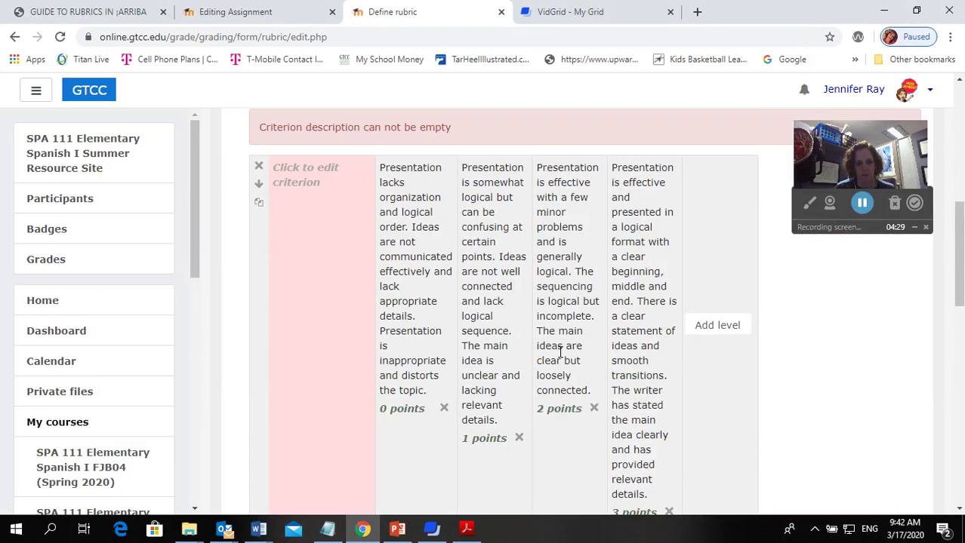
scroll(560, 352, "down", 2)
scroll(560, 354, "up", 2)
scroll(560, 358, "up", 2)
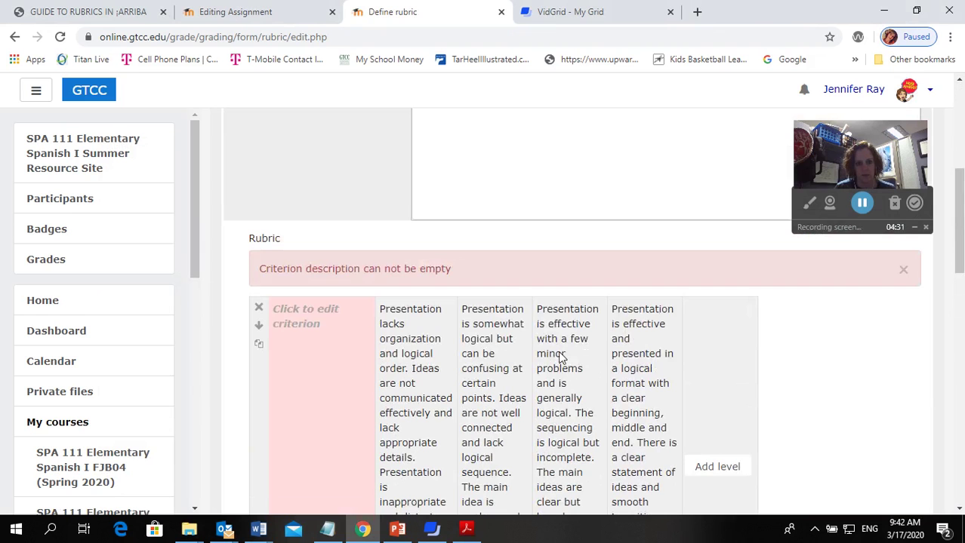
Step: Duplicate the untitled criterion and name it ORGANIZATION
left_click(259, 347)
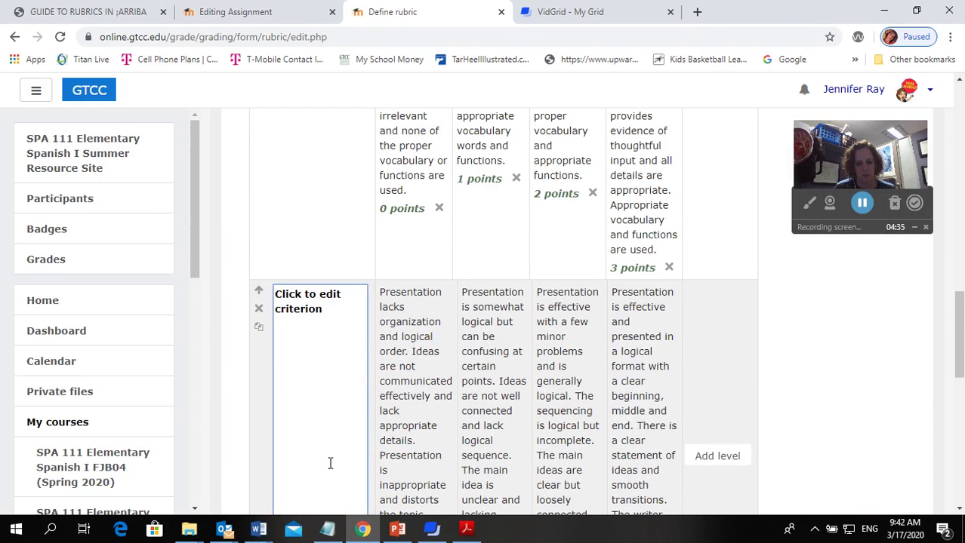
scroll(434, 214, "up", 5)
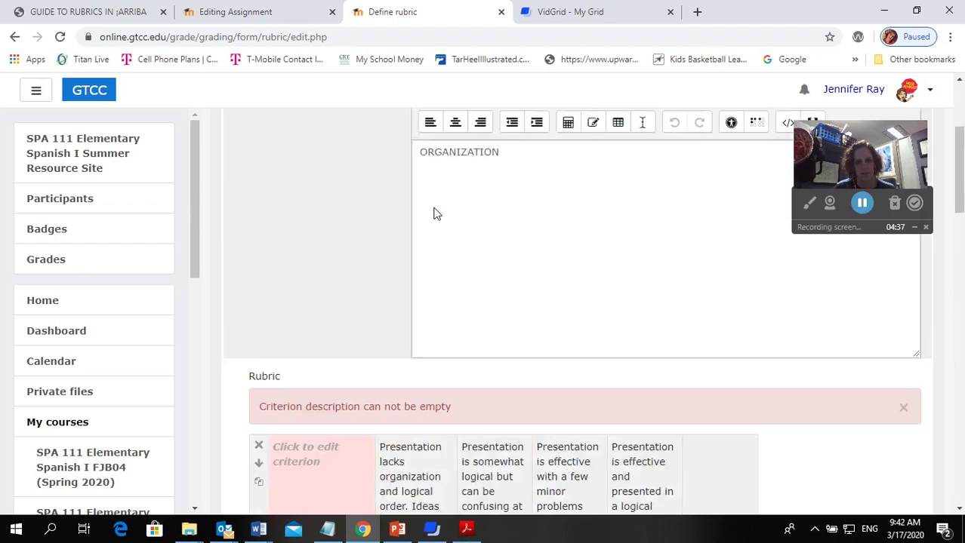
scroll(441, 226, "up", 3)
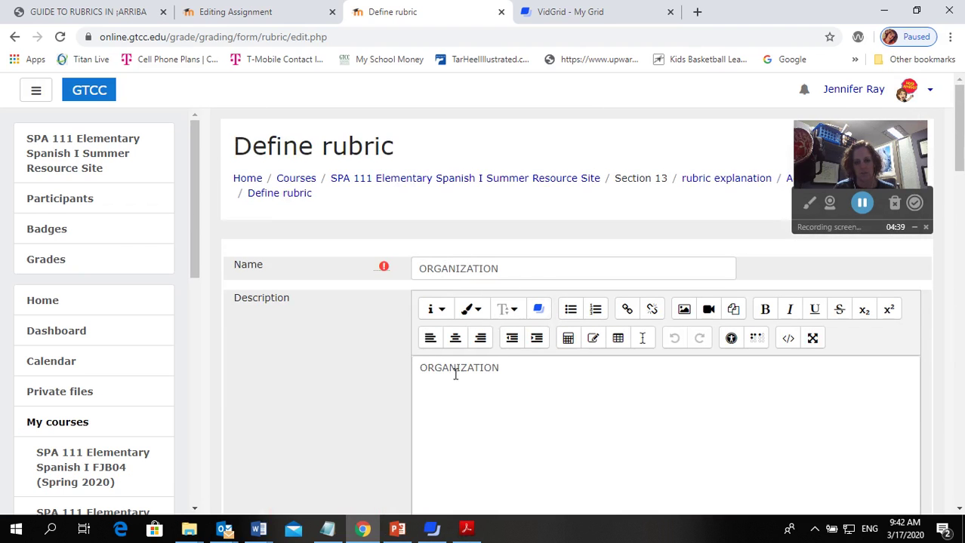
left_click_drag(521, 367, 442, 367)
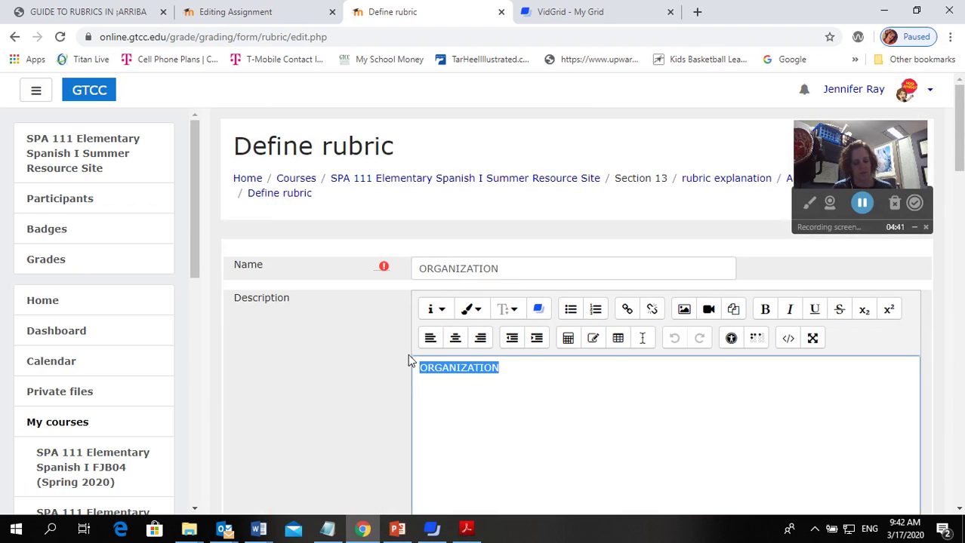
scroll(453, 370, "down", 6)
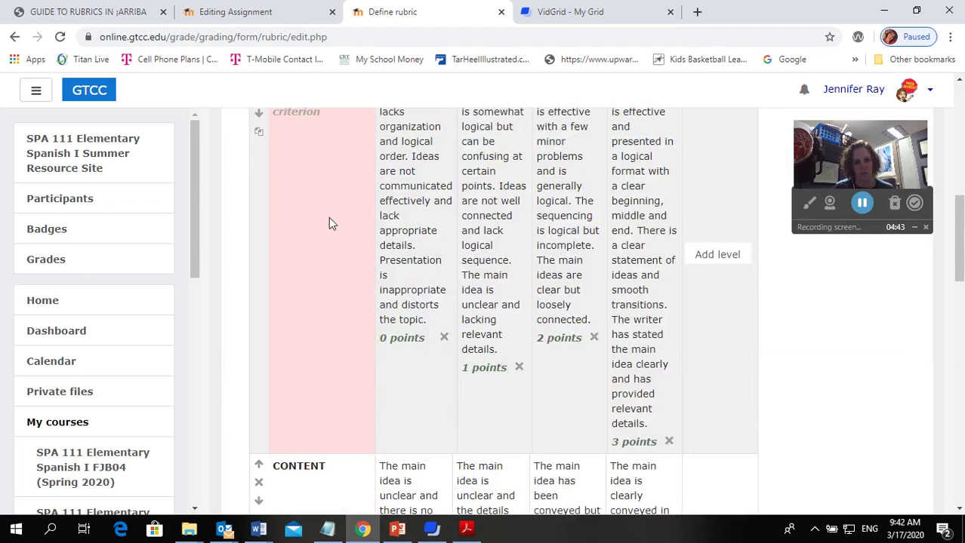
scroll(327, 217, "up", 2)
left_click(314, 252)
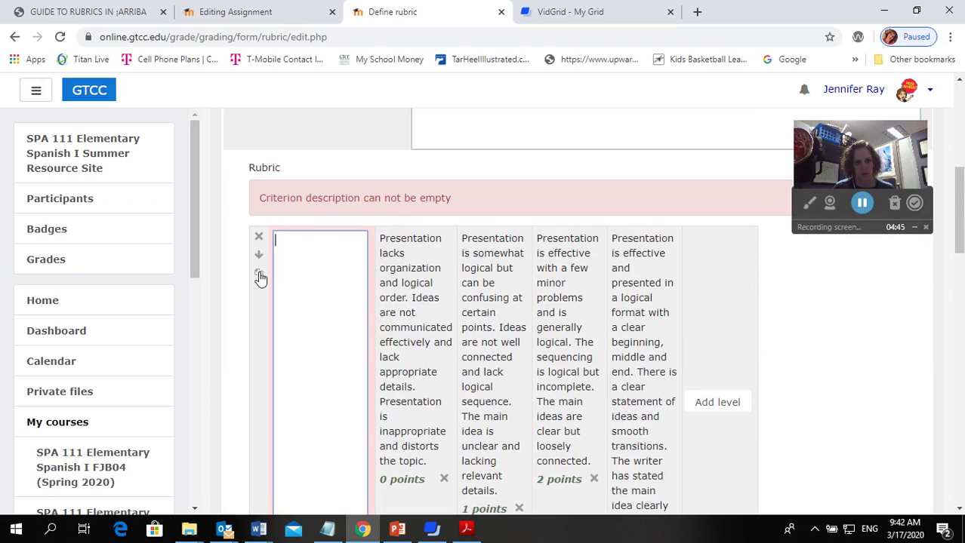
type("ORGANIZATION")
scroll(423, 340, "down", 5)
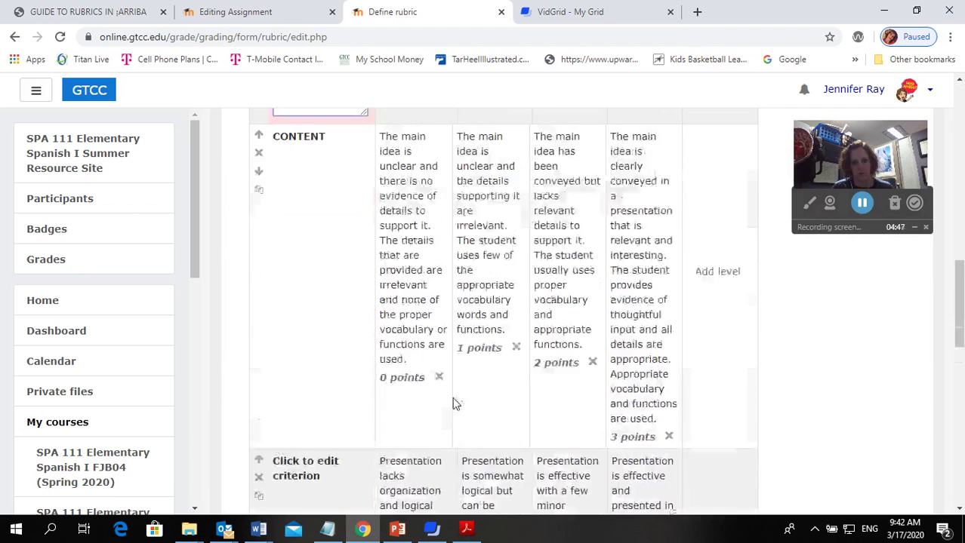
scroll(453, 392, "down", 5)
scroll(453, 407, "down", 5)
scroll(394, 355, "up", 1)
scroll(371, 280, "up", 1)
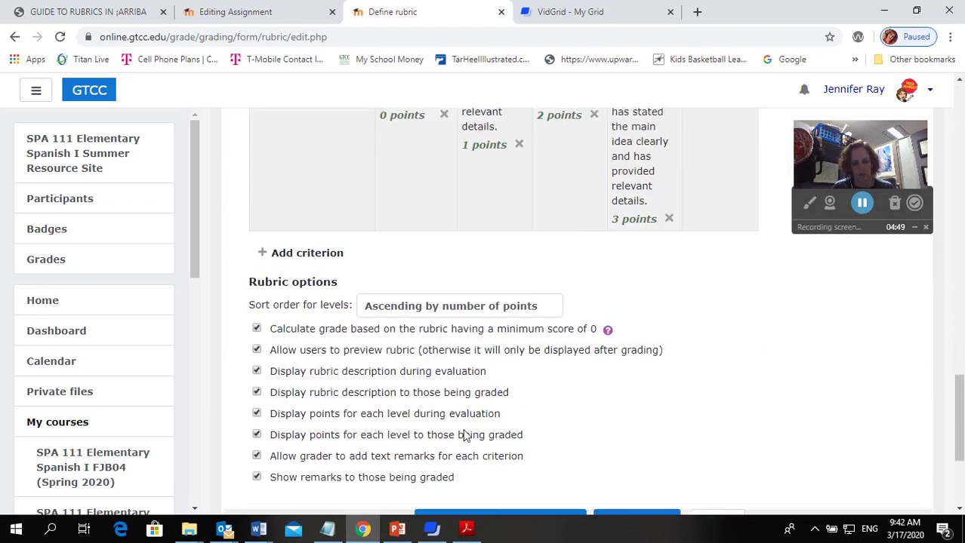
scroll(462, 431, "down", 3)
left_click(492, 320)
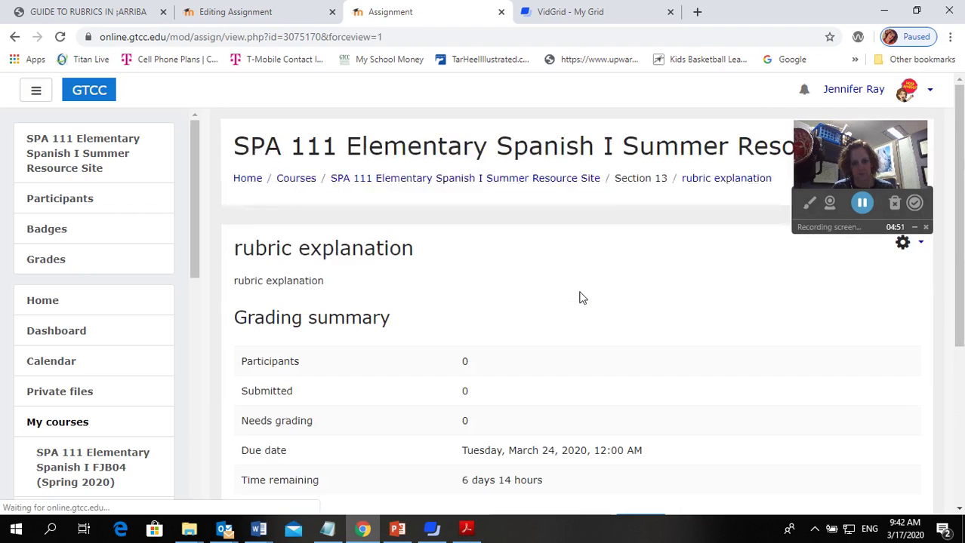
scroll(580, 296, "down", 3)
left_click(577, 273)
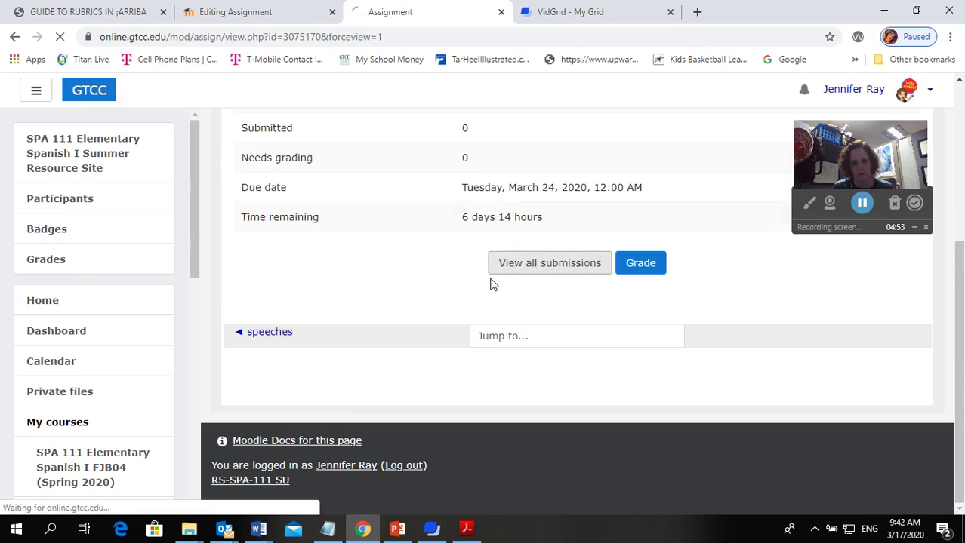
scroll(491, 284, "down", 4)
scroll(491, 284, "up", 4)
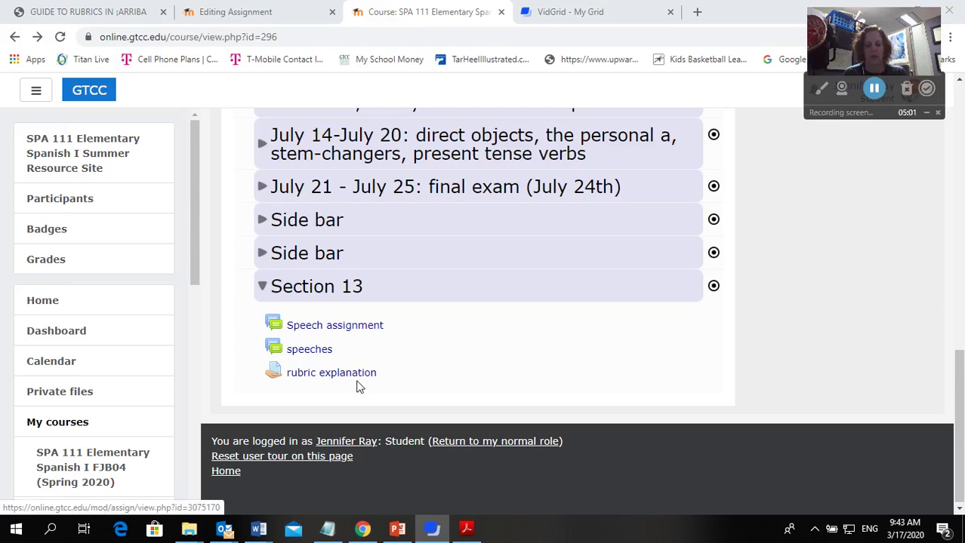
left_click(332, 373)
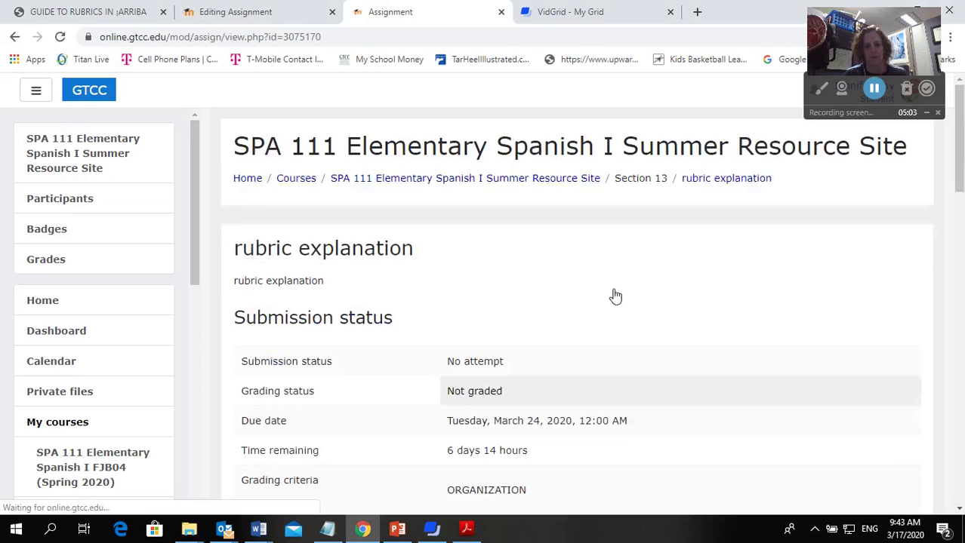
scroll(614, 298, "down", 5)
scroll(613, 298, "down", 2)
scroll(609, 294, "down", 7)
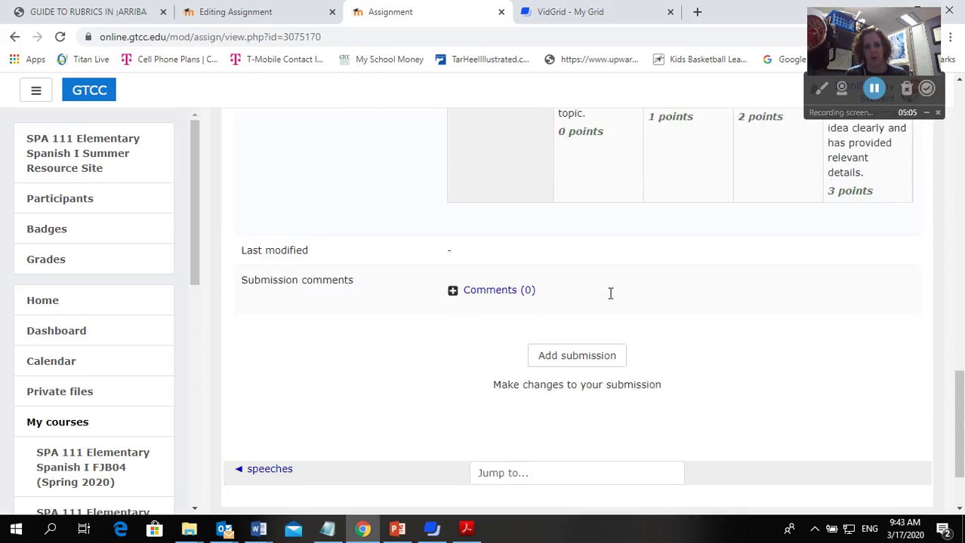
left_click(560, 342)
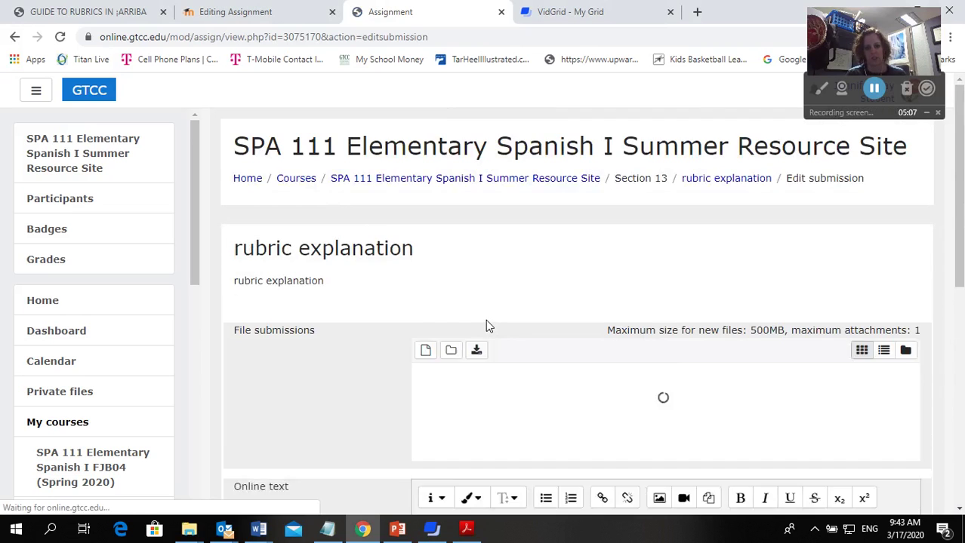
scroll(486, 319, "down", 3)
left_click(484, 289)
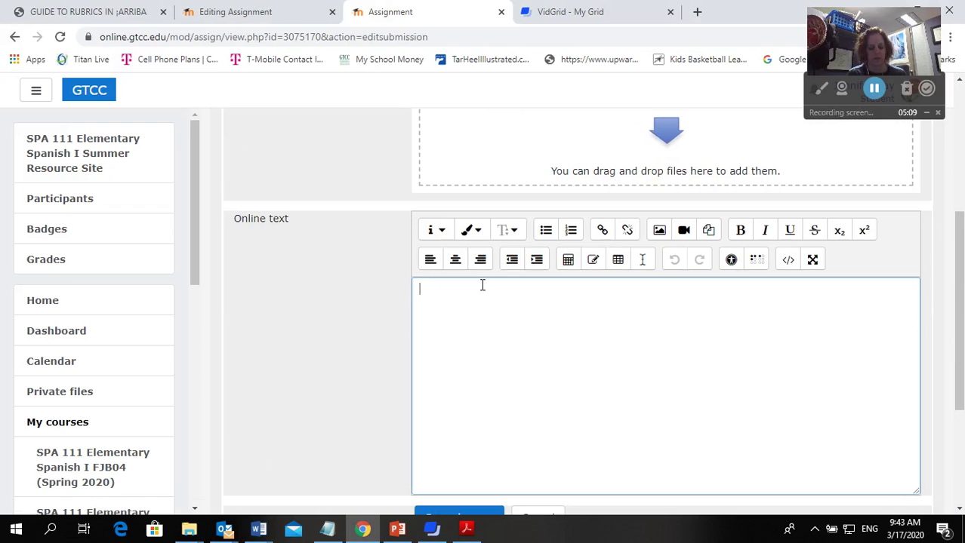
type("Hello")
scroll(482, 302, "down", 3)
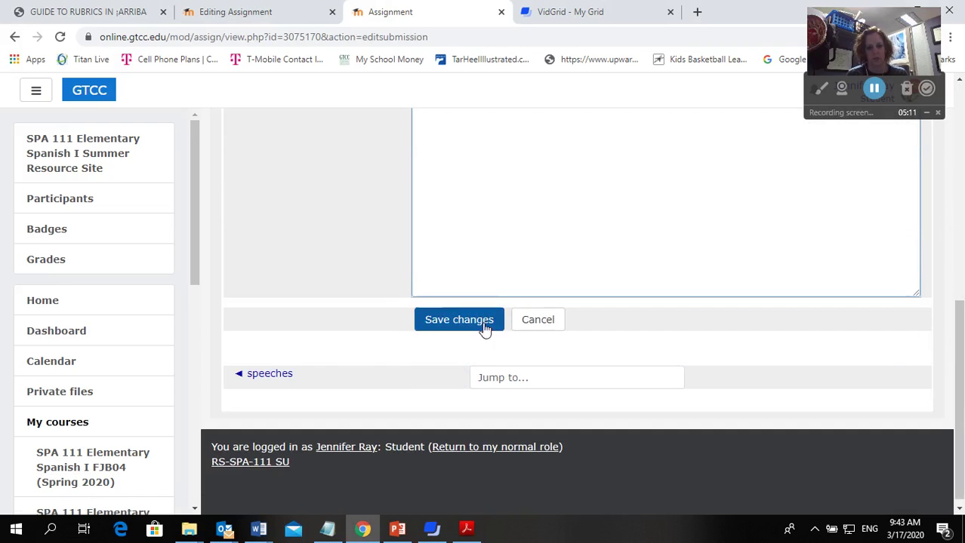
left_click(474, 317)
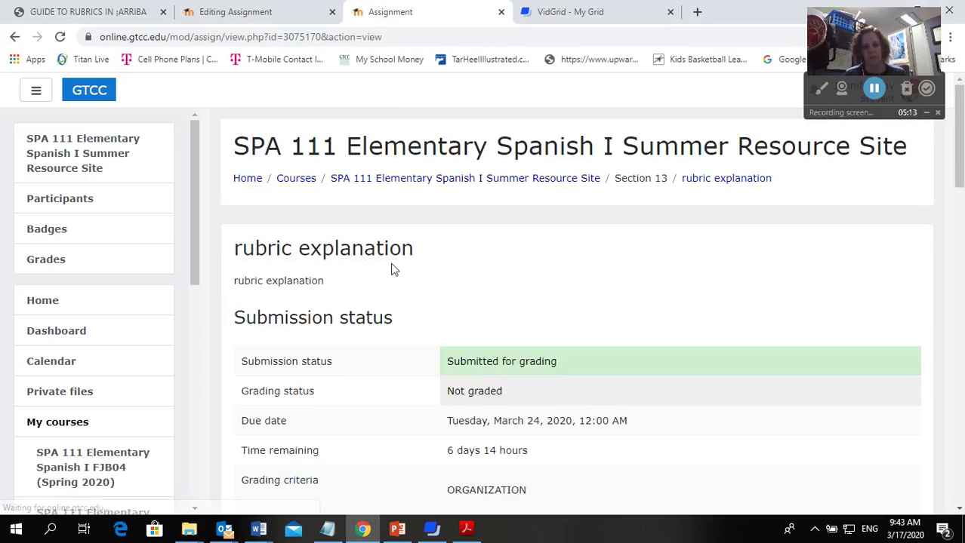
scroll(408, 272, "down", 5)
scroll(529, 285, "up", 2)
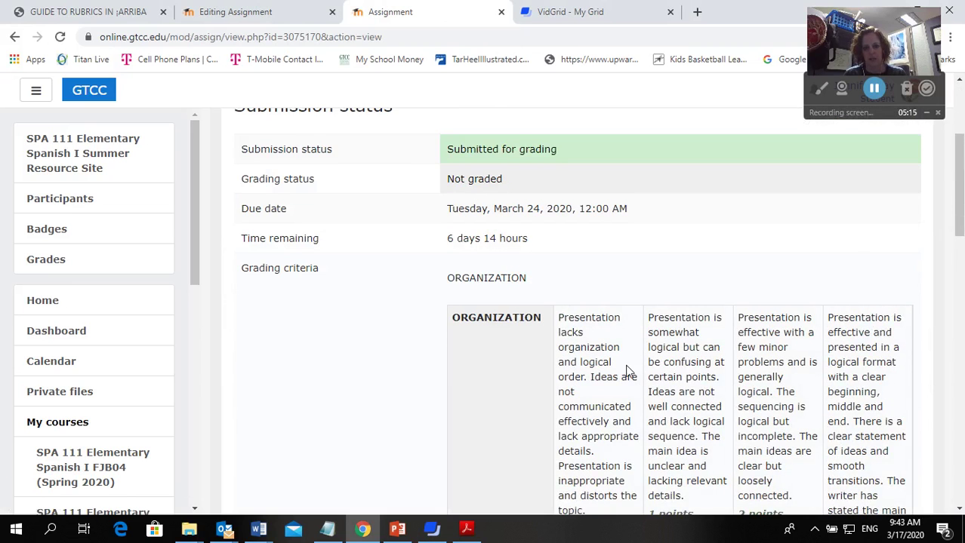
scroll(625, 372, "down", 1)
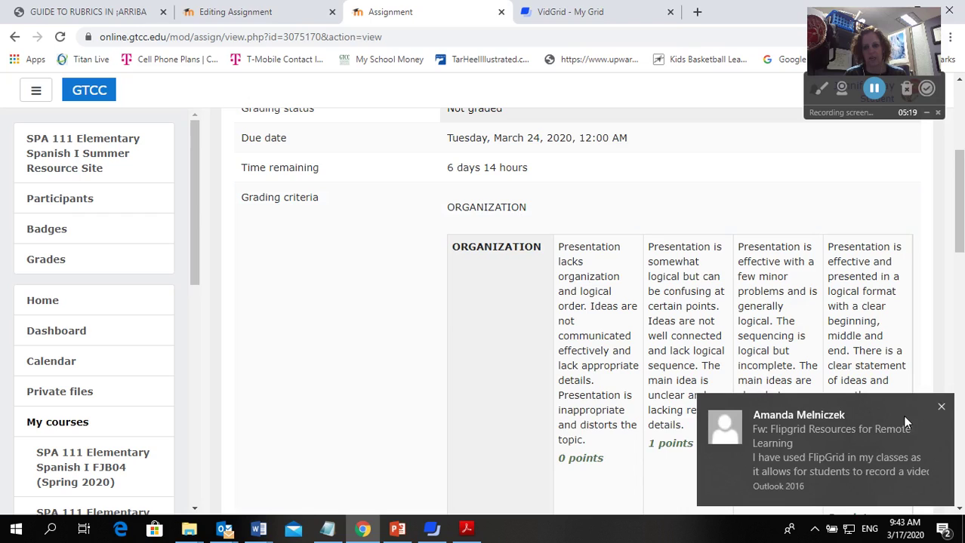
left_click(941, 408)
scroll(527, 368, "down", 2)
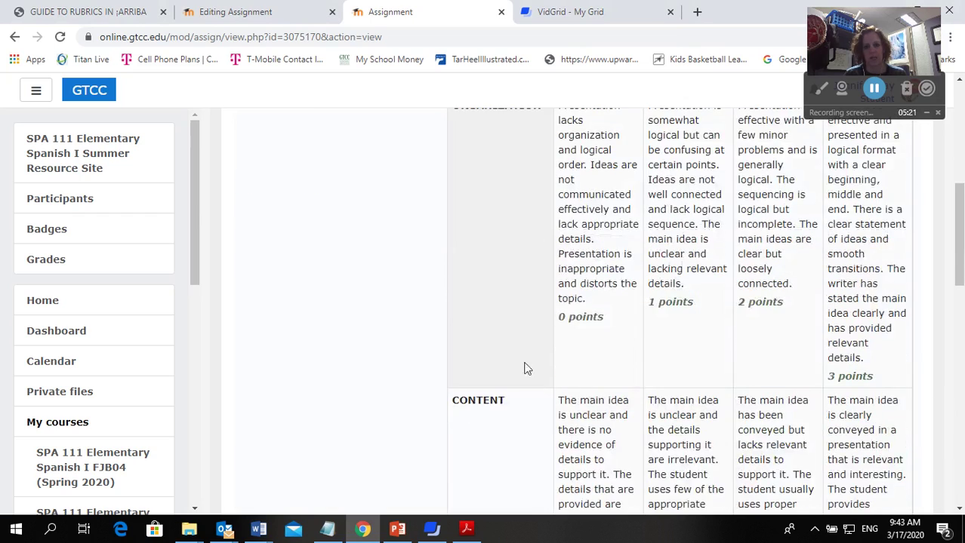
scroll(527, 434, "down", 2)
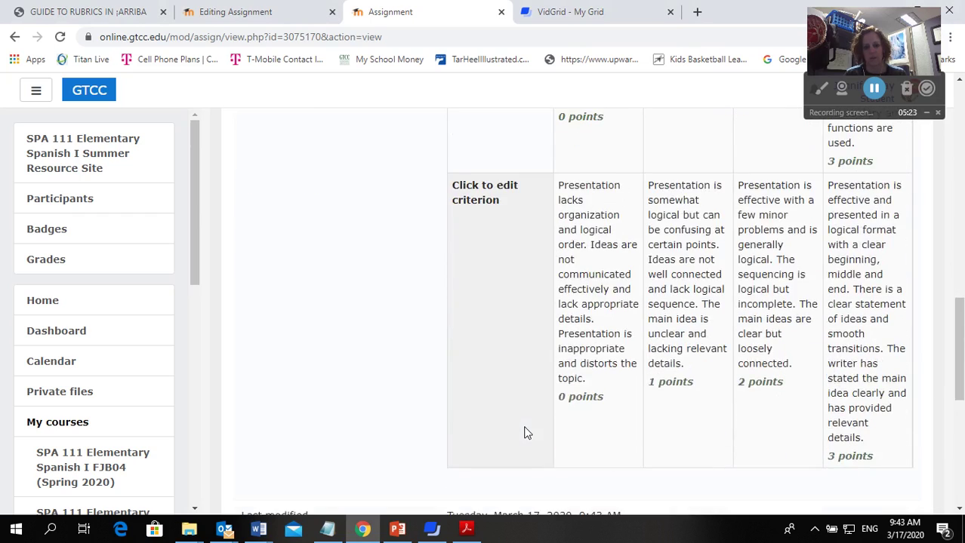
scroll(527, 433, "up", 4)
scroll(527, 433, "down", 4)
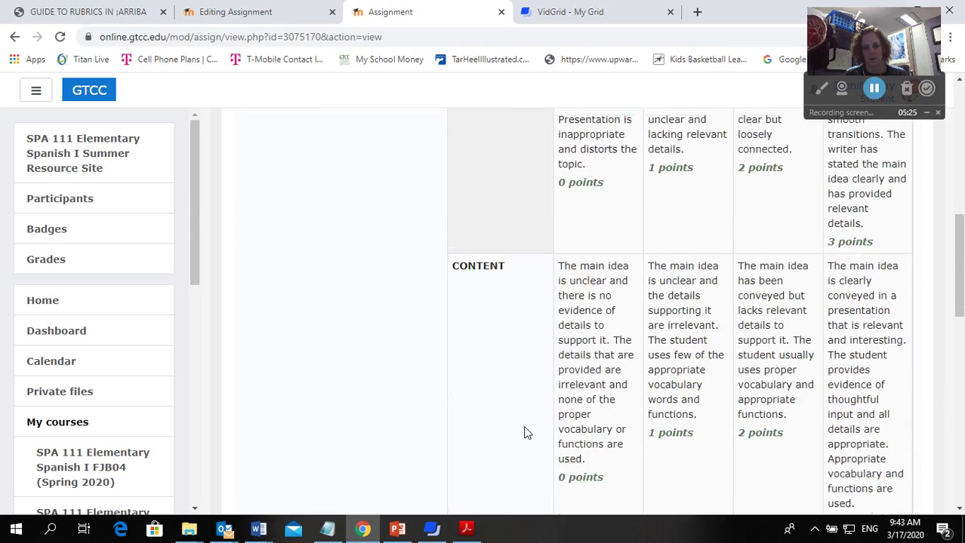
scroll(527, 434, "up", 4)
scroll(532, 452, "down", 5)
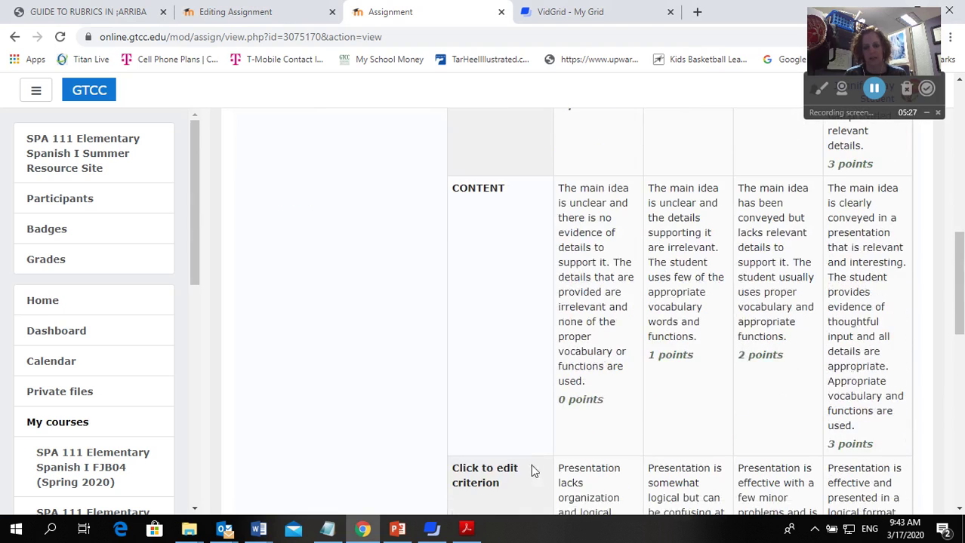
left_click_drag(556, 499, 478, 360)
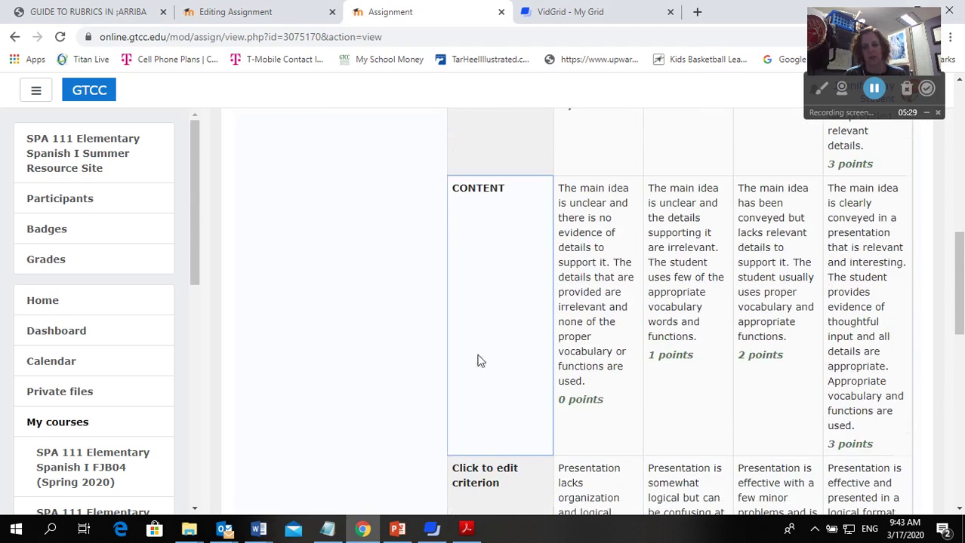
scroll(477, 361, "up", 3)
scroll(477, 360, "up", 2)
scroll(477, 361, "down", 5)
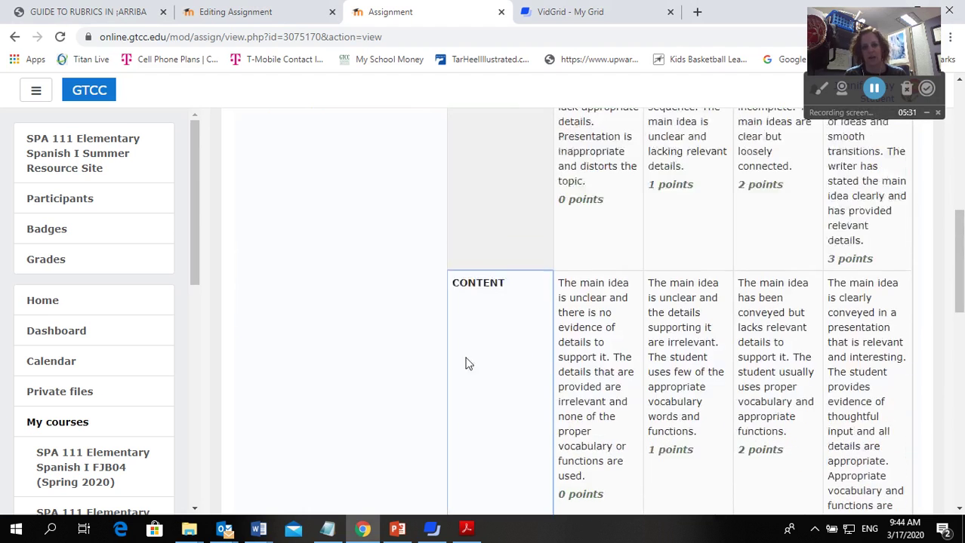
scroll(467, 362, "up", 7)
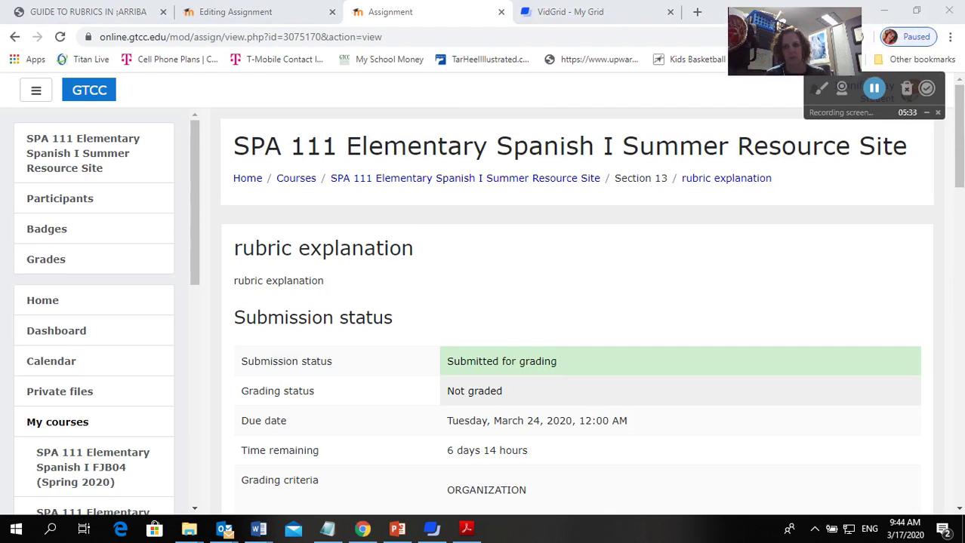
Step: Return to the teacher role and view all rubric explanation submissions
left_click_drag(880, 103, 792, 109)
left_click(912, 92)
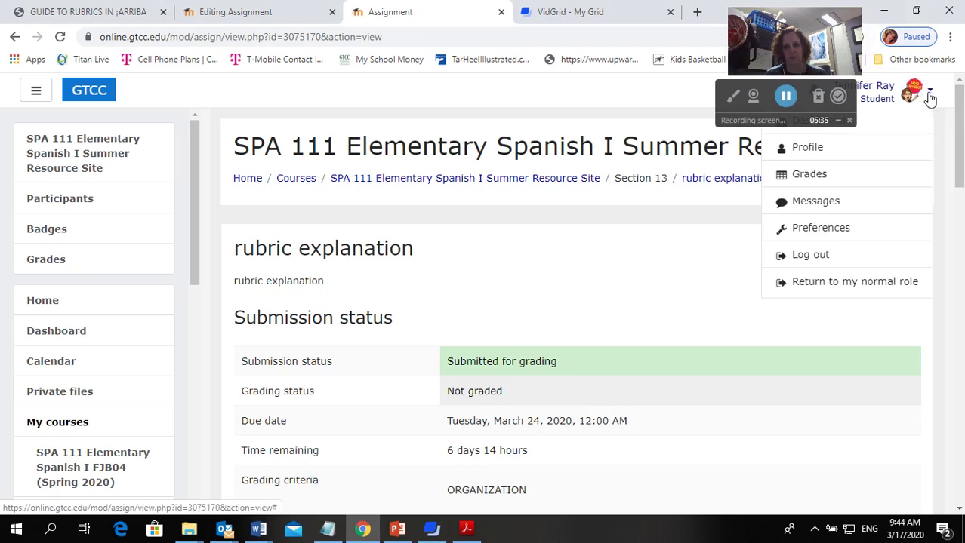
left_click(834, 283)
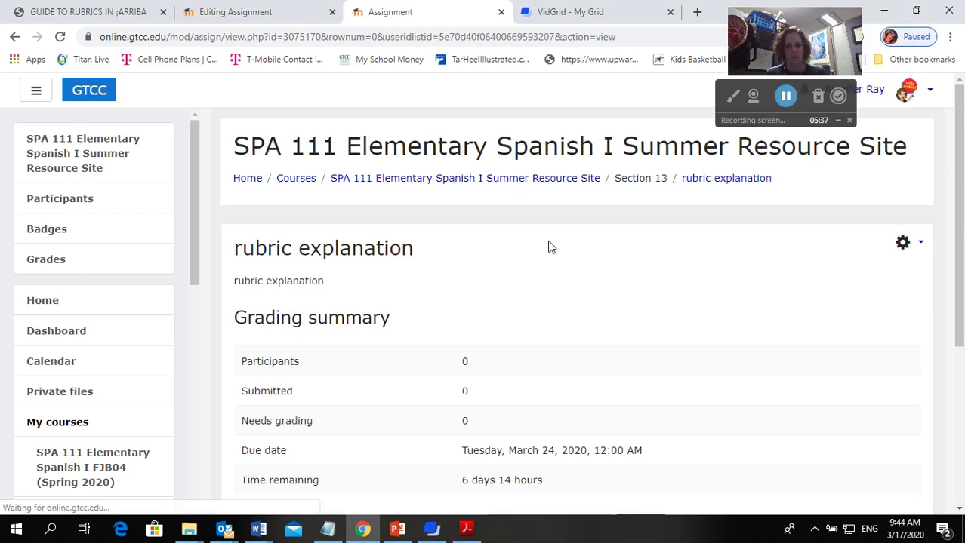
scroll(547, 248, "down", 3)
left_click(563, 263)
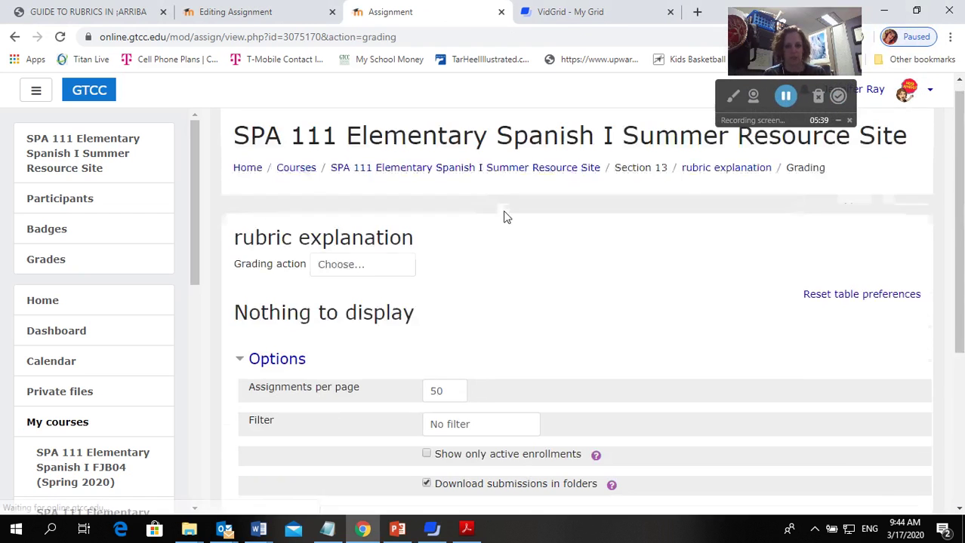
scroll(517, 249, "down", 3)
scroll(519, 260, "up", 3)
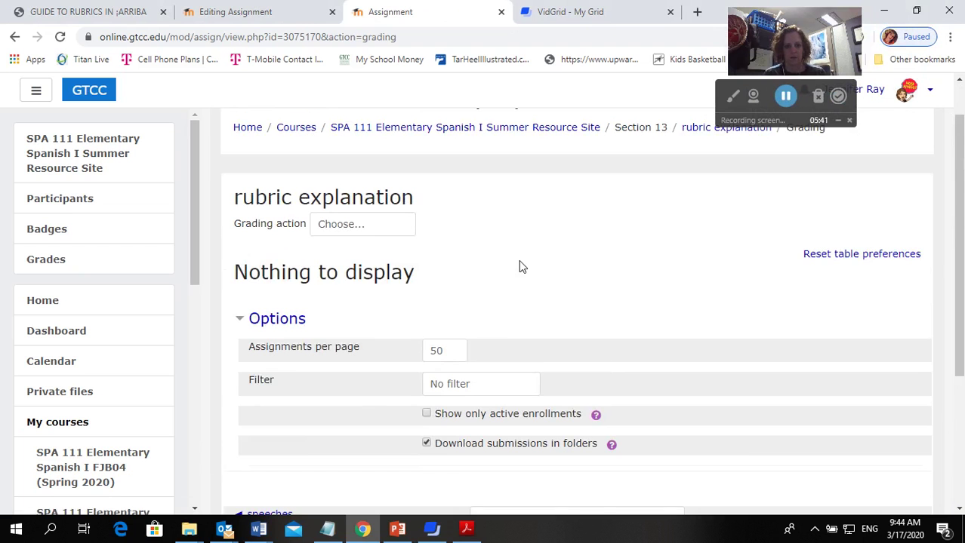
scroll(519, 264, "up", 1)
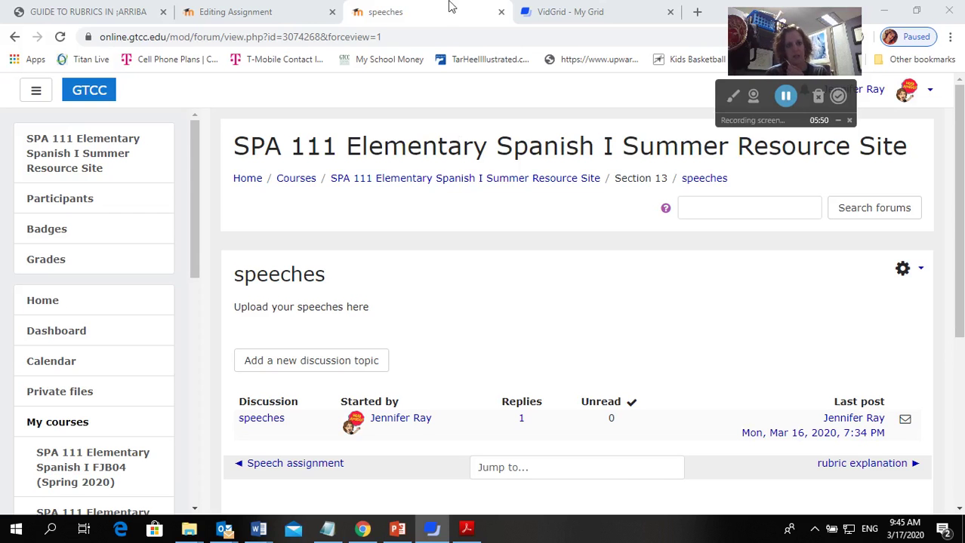
Step: Go from the oral dialogue 1 settings to the SPA 211 Intermediate Spanish course
left_click(245, 18)
scroll(315, 223, "up", 5)
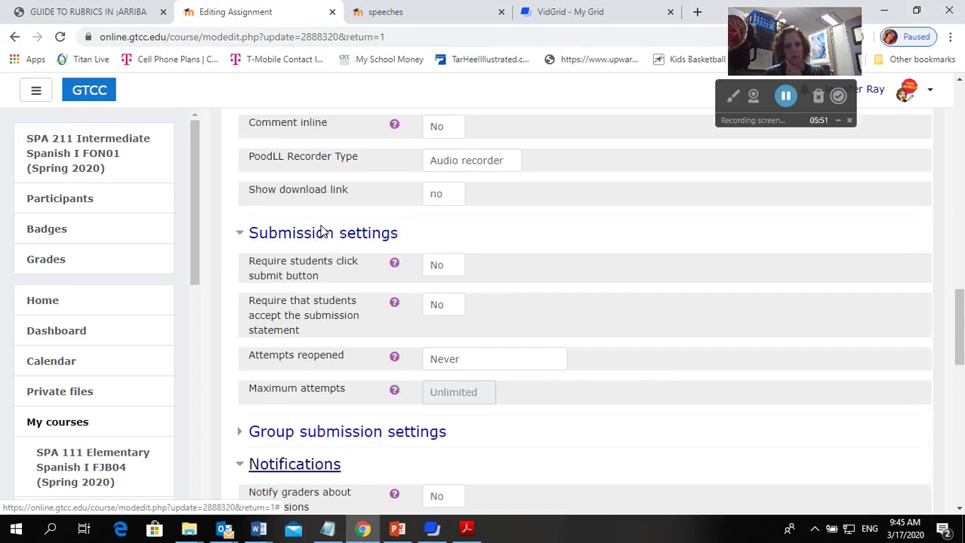
scroll(322, 226, "up", 5)
scroll(332, 224, "up", 10)
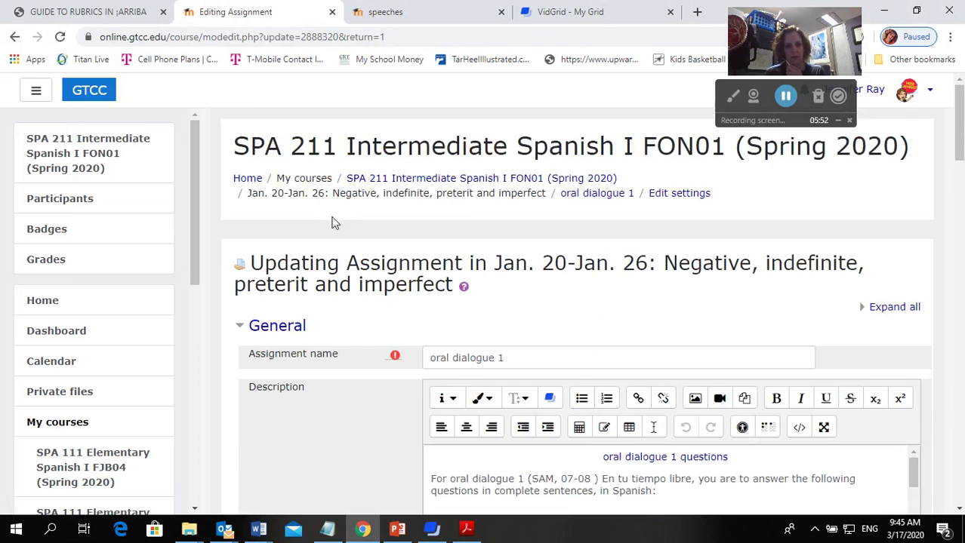
left_click(438, 181)
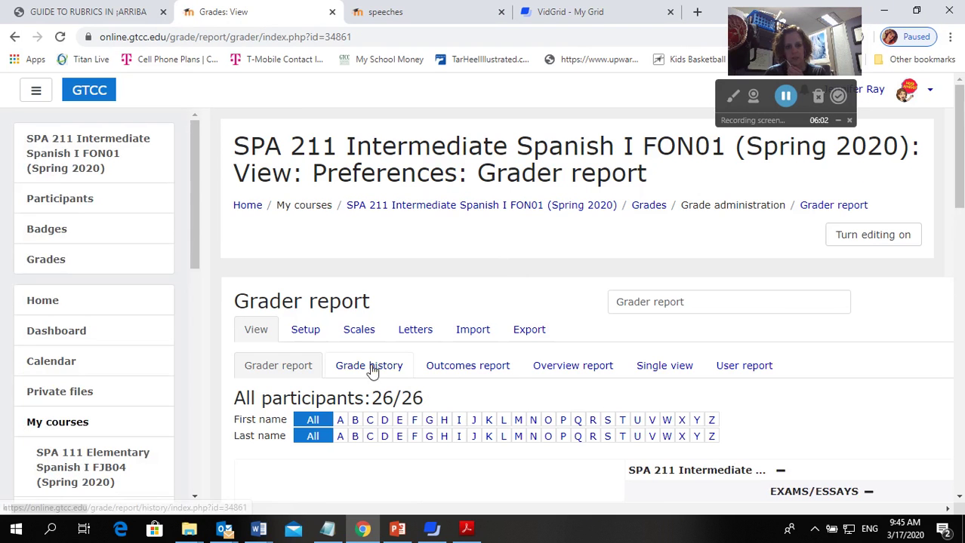
Step: Check the grade history, return to the grader report, and open oral dialogue 2
left_click(370, 367)
scroll(531, 347, "down", 4)
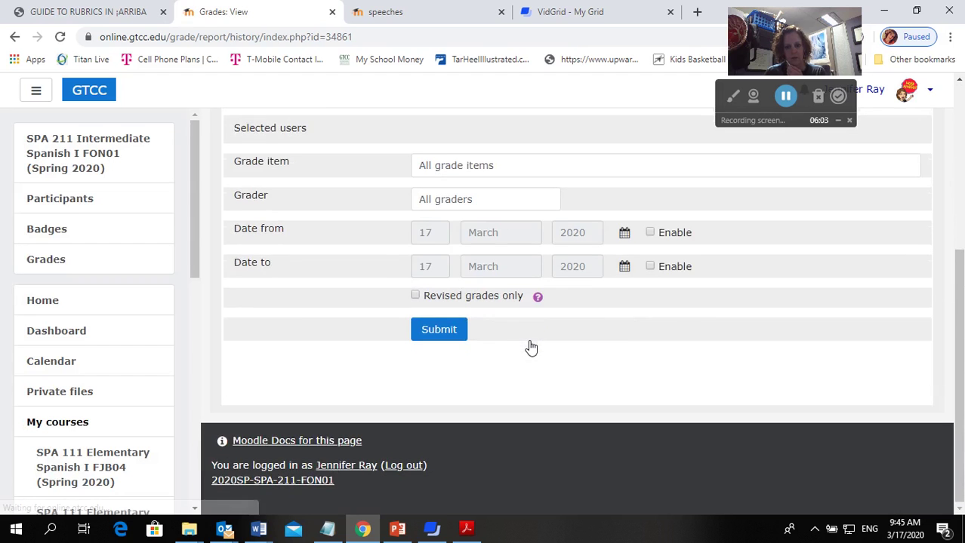
scroll(530, 348, "up", 3)
scroll(530, 347, "down", 1)
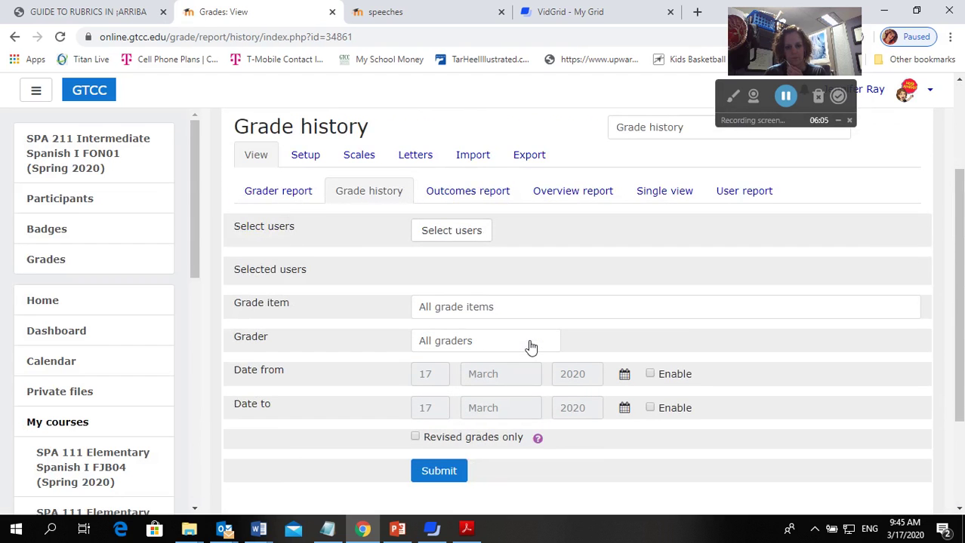
scroll(531, 348, "up", 1)
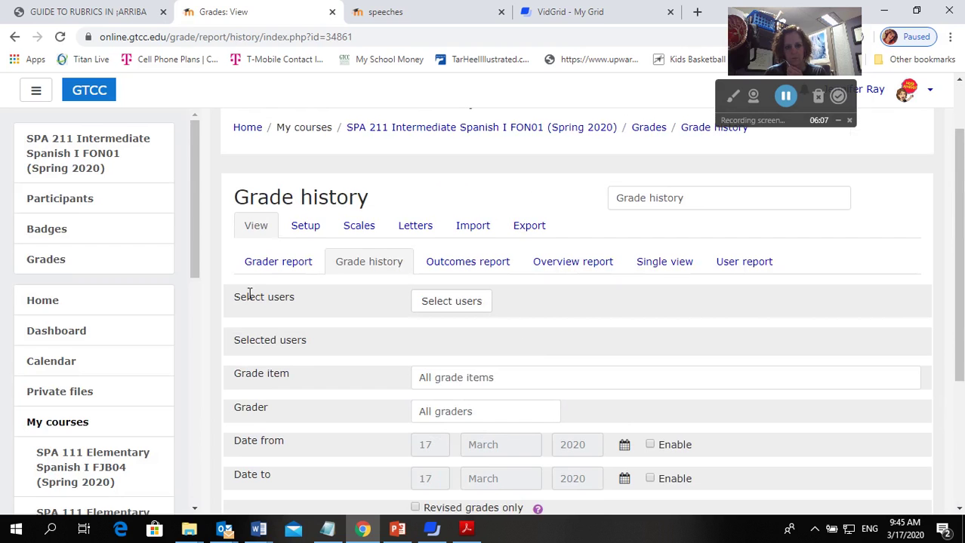
left_click(255, 267)
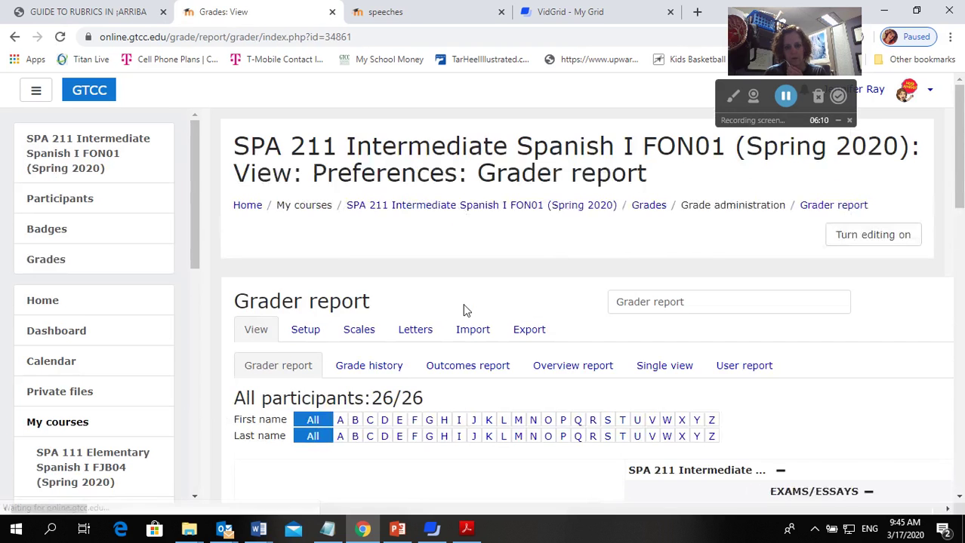
scroll(466, 310, "down", 1)
left_click_drag(76, 511, 259, 530)
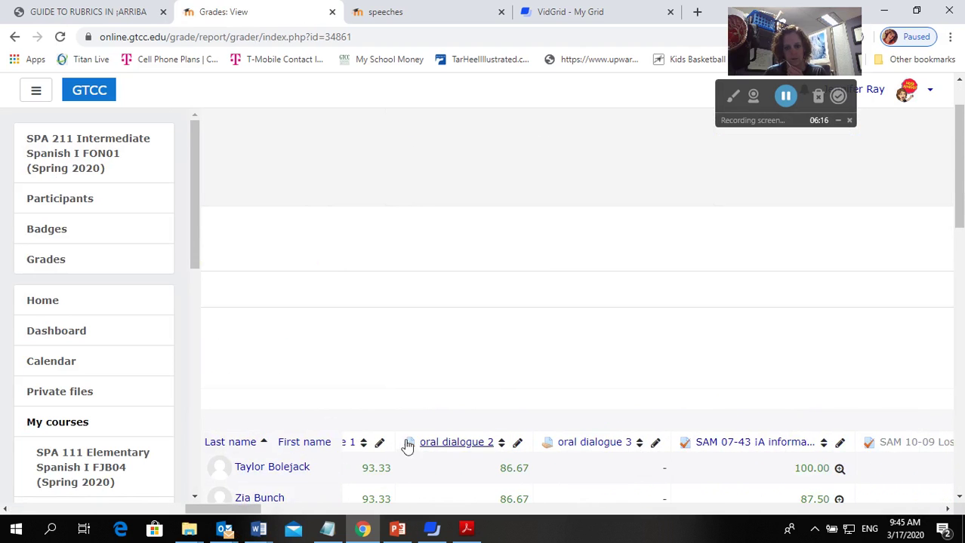
left_click(438, 444)
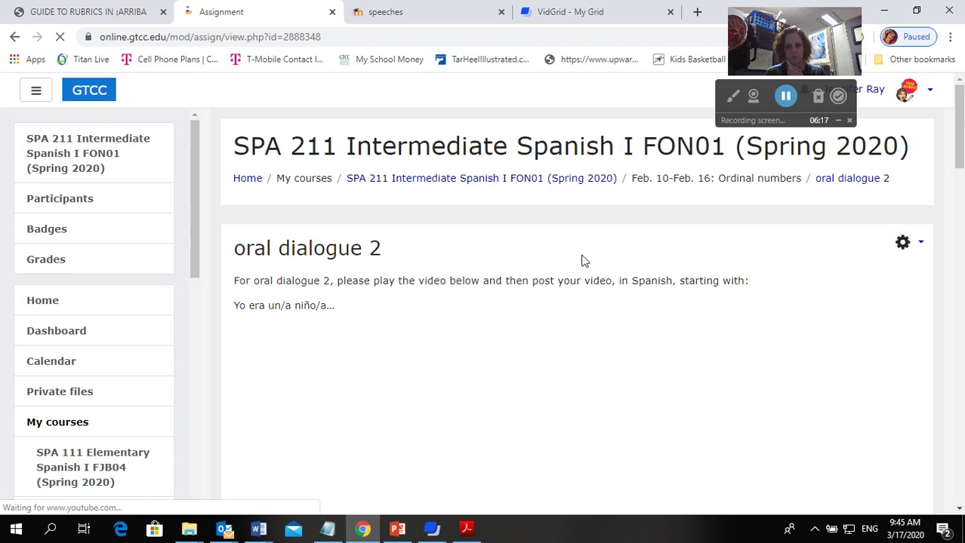
Step: Open the list of all oral dialogue 2 submissions from the grading summary
scroll(570, 279, "down", 5)
scroll(570, 306, "down", 5)
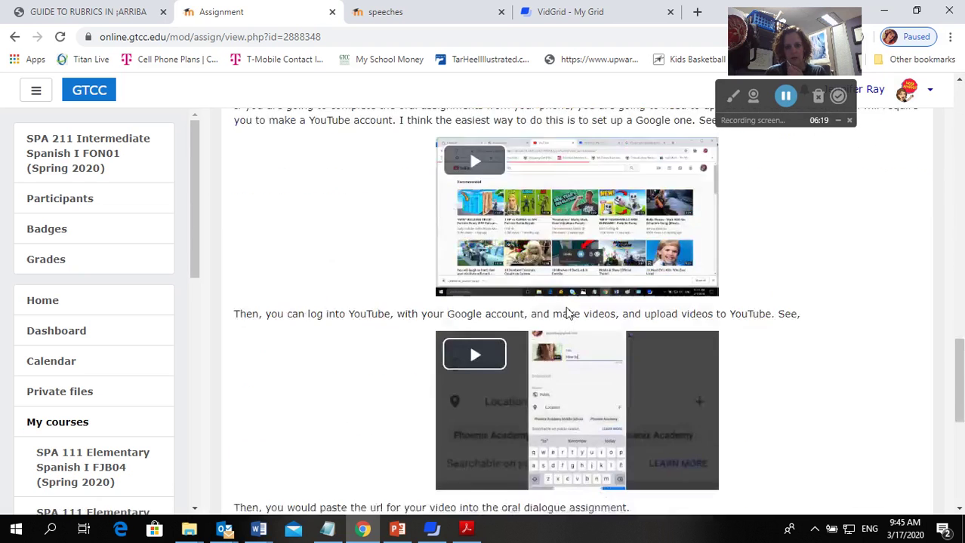
scroll(567, 313, "down", 10)
left_click(570, 298)
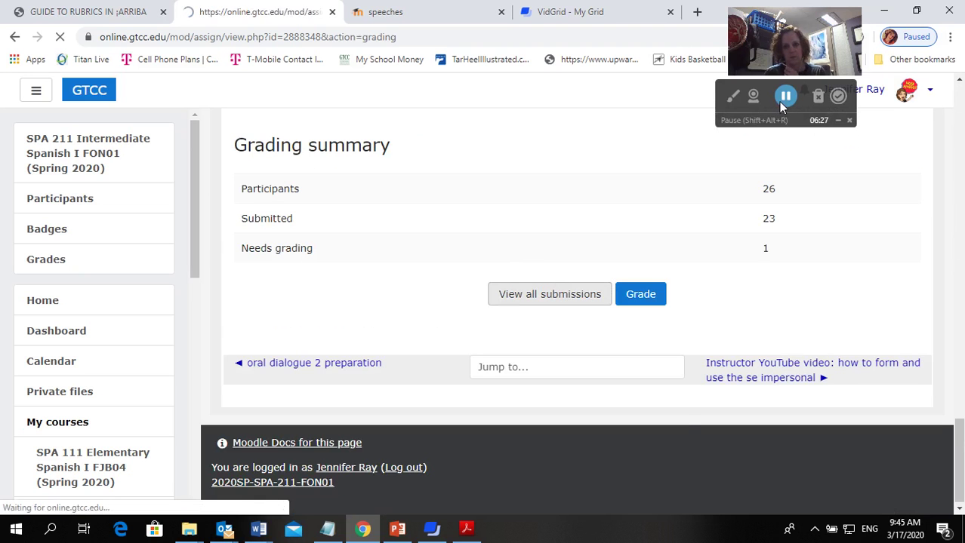
scroll(665, 228, "down", 1)
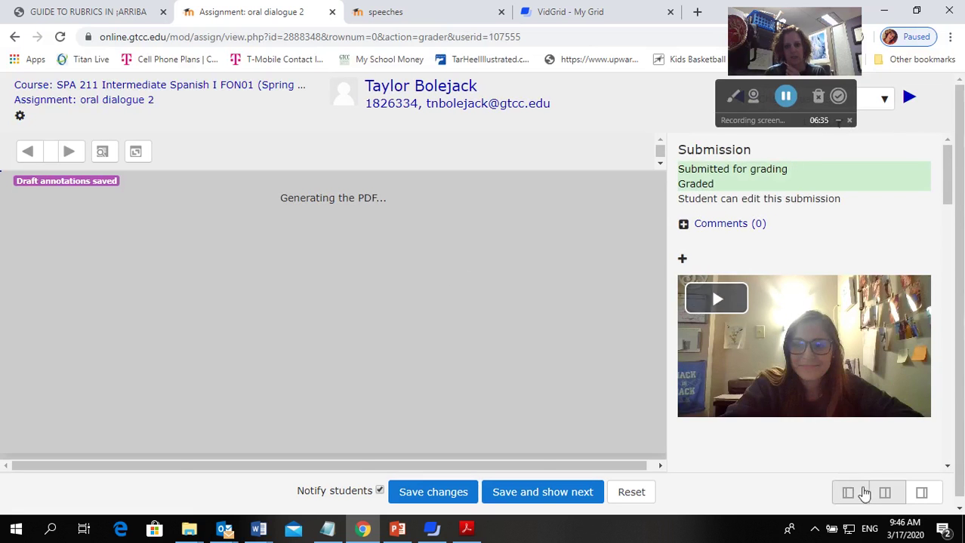
Step: Collapse the PDF panel and review the grammar, pronunciation and fluency rubric ratings
left_click(848, 493)
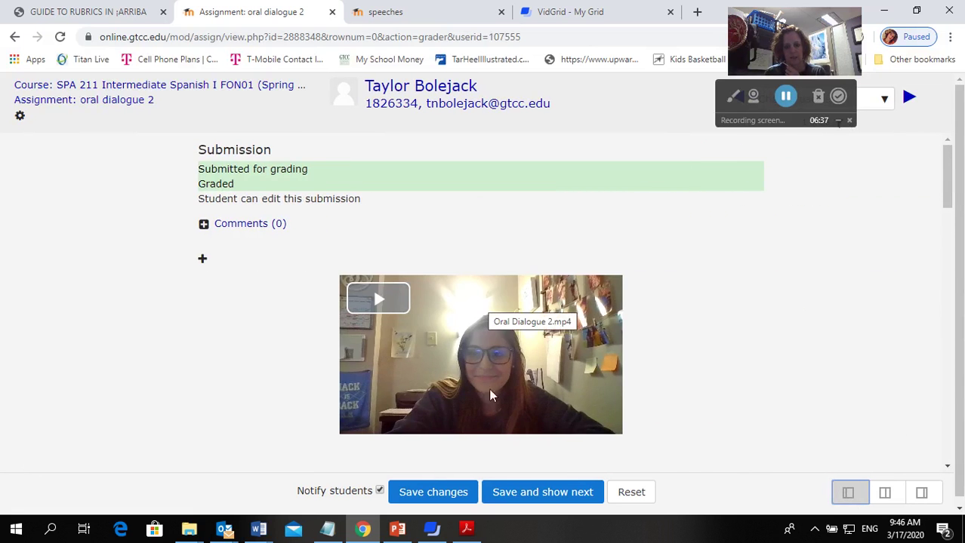
scroll(489, 388, "down", 3)
scroll(513, 385, "down", 2)
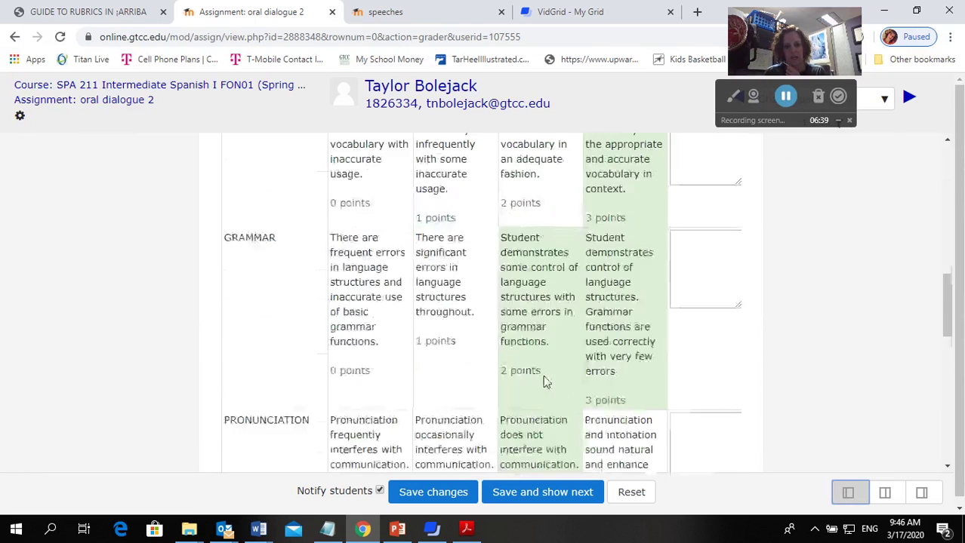
scroll(546, 382, "down", 3)
scroll(645, 283, "up", 5)
scroll(610, 442, "down", 5)
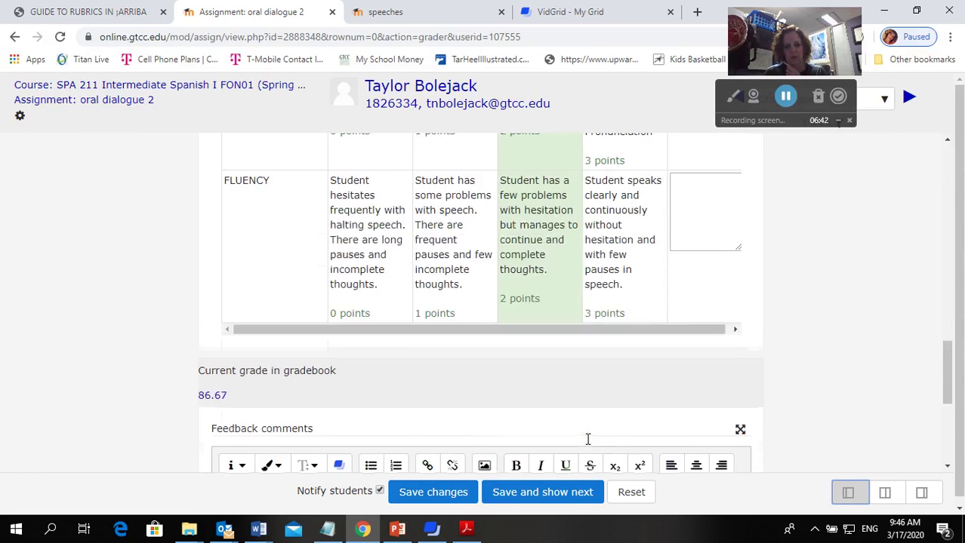
scroll(452, 423, "down", 5)
scroll(579, 270, "up", 5)
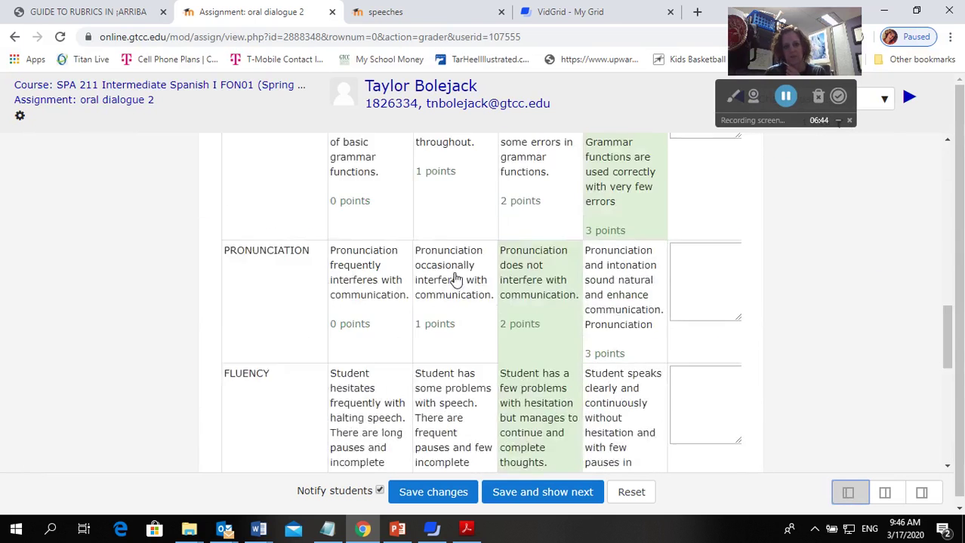
scroll(454, 274, "up", 5)
scroll(528, 249, "up", 5)
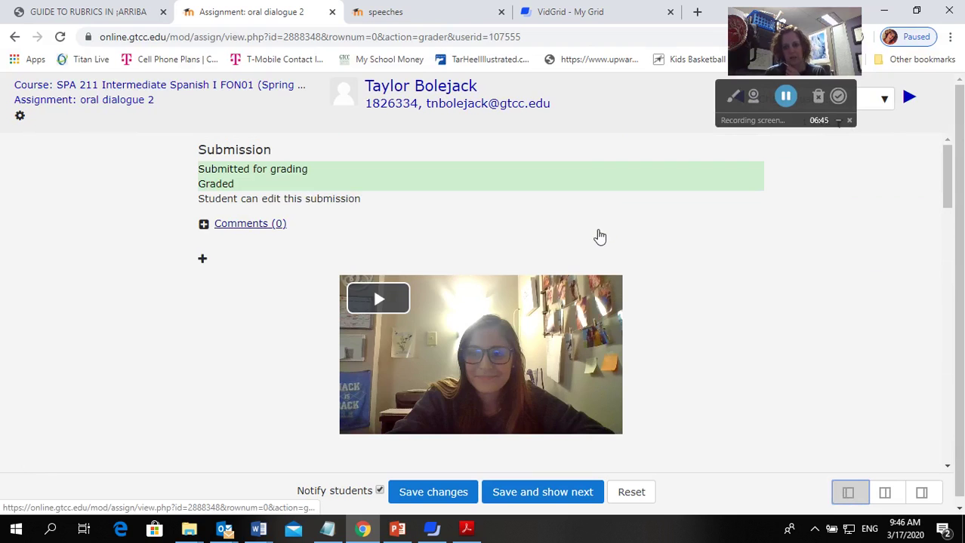